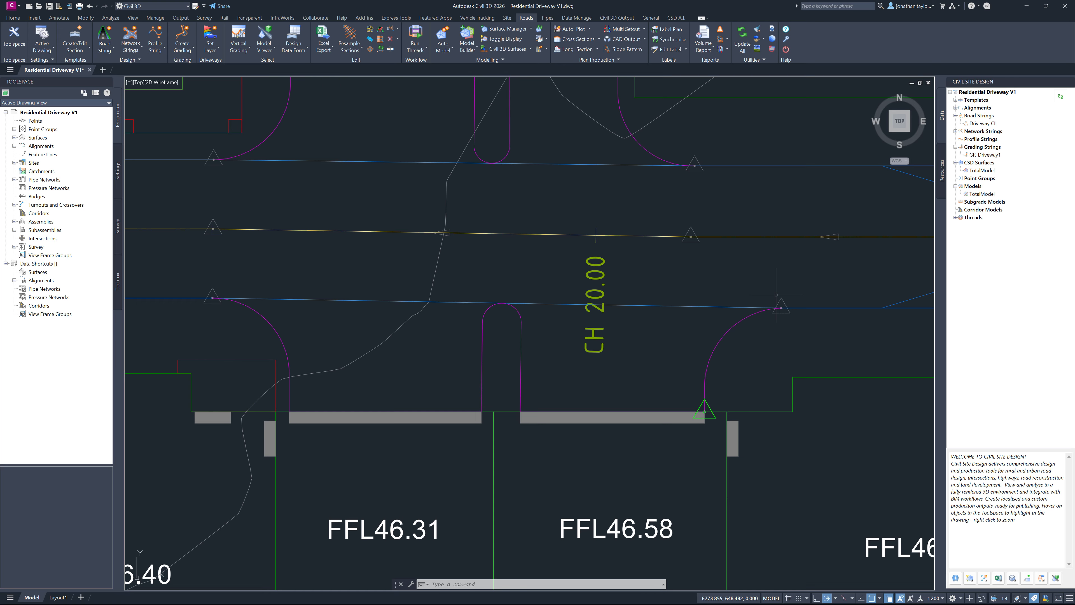
Enquire the alignment, string and surface levels at the west end of the GR-Driveway1 grading string, within a search distance of 10
mouse_move(776, 295)
click(968, 580)
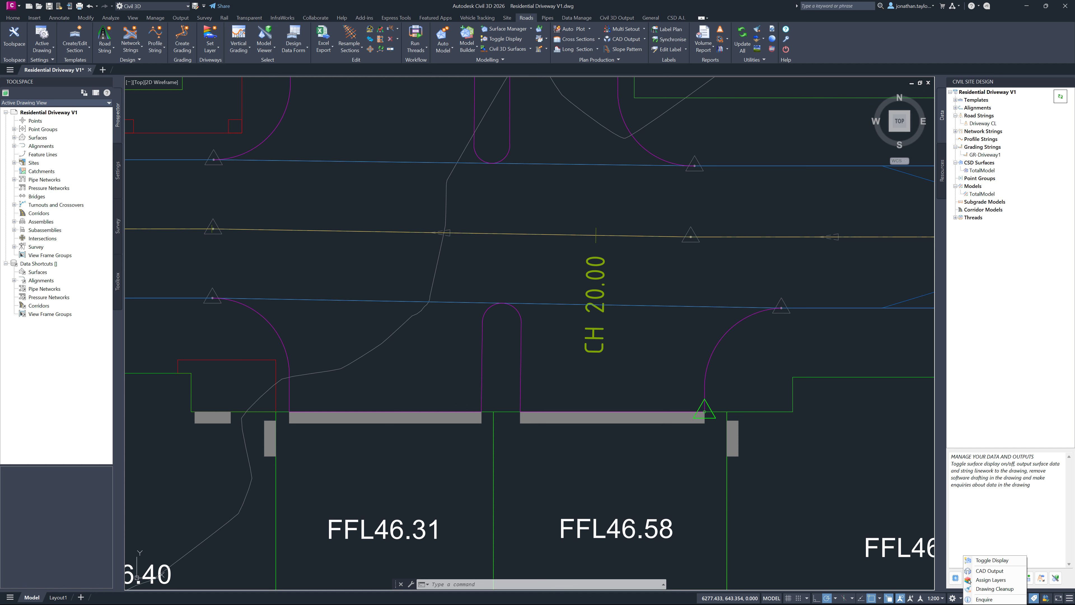
click(986, 600)
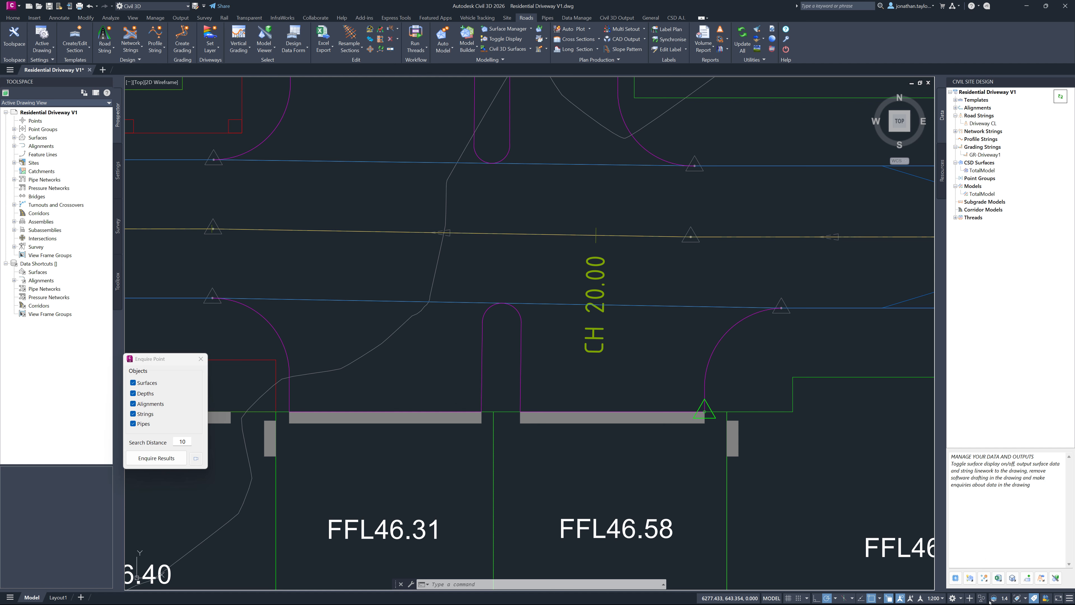
click(146, 459)
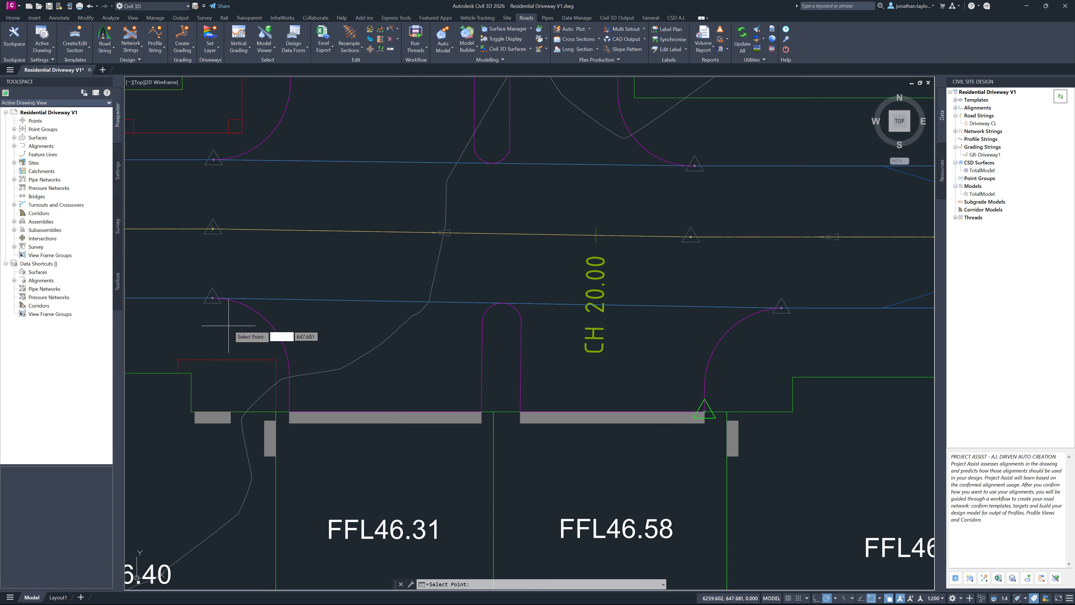
click(242, 307)
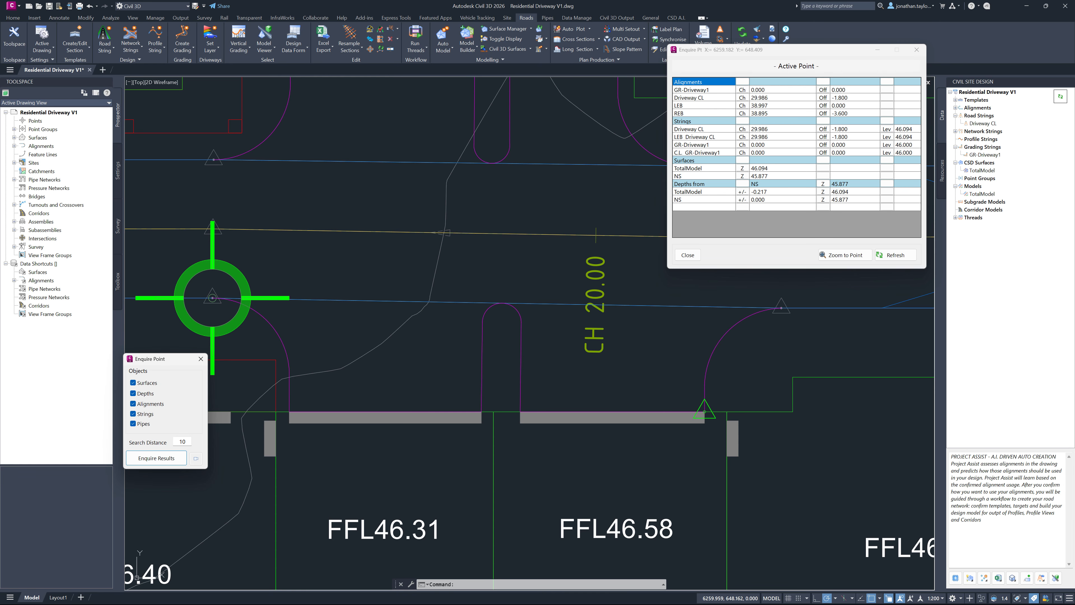
click(770, 169)
Move the enquiry marker to the east end of the grading string, check the TotalModel level there, and close the enquiry
click(243, 271)
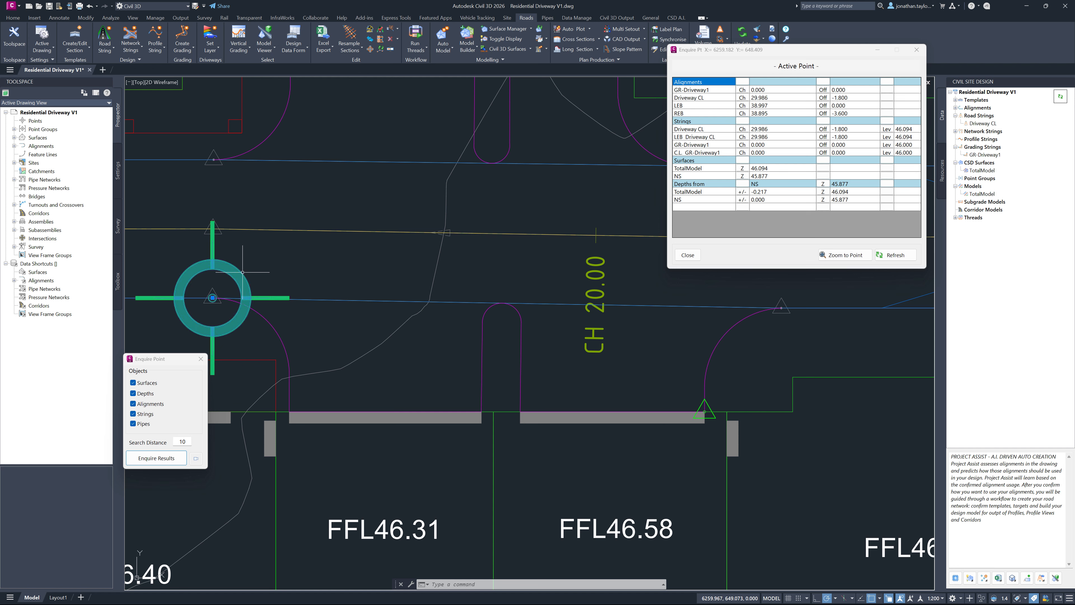
click(213, 298)
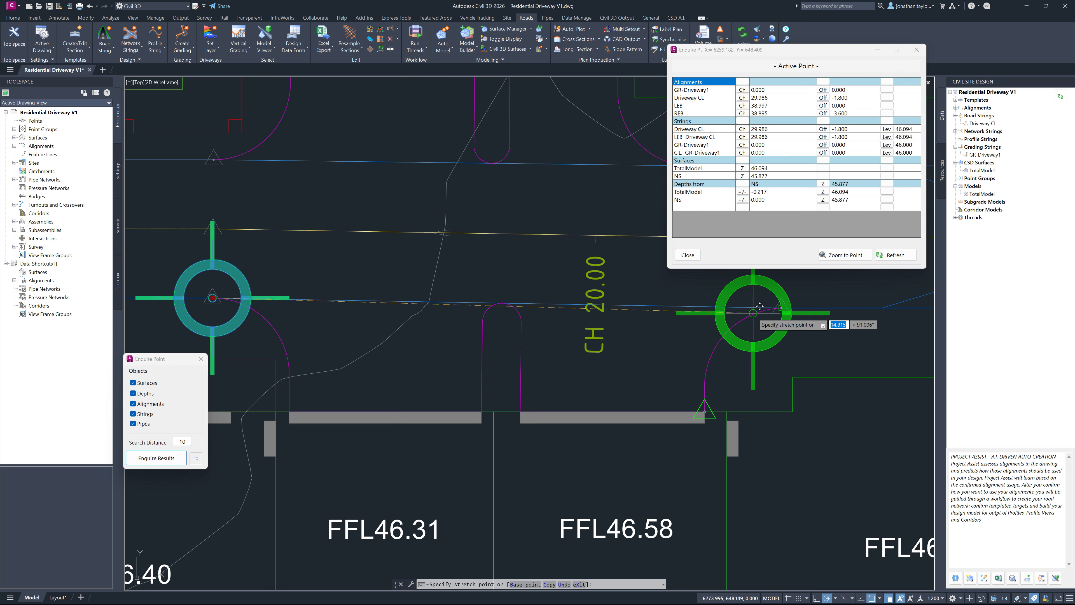
click(780, 308)
click(770, 153)
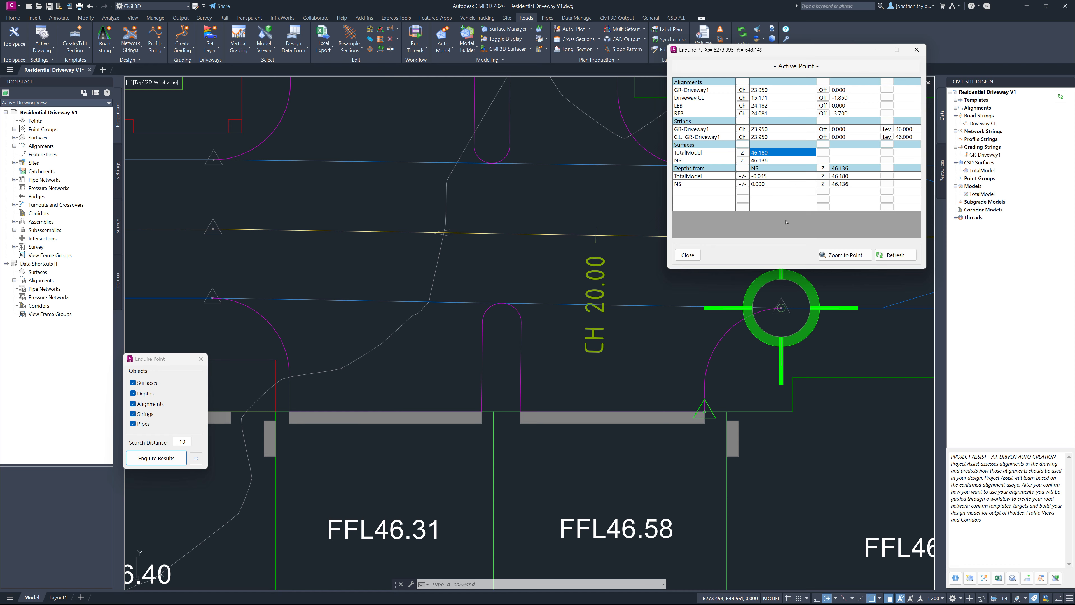
click(687, 255)
click(200, 360)
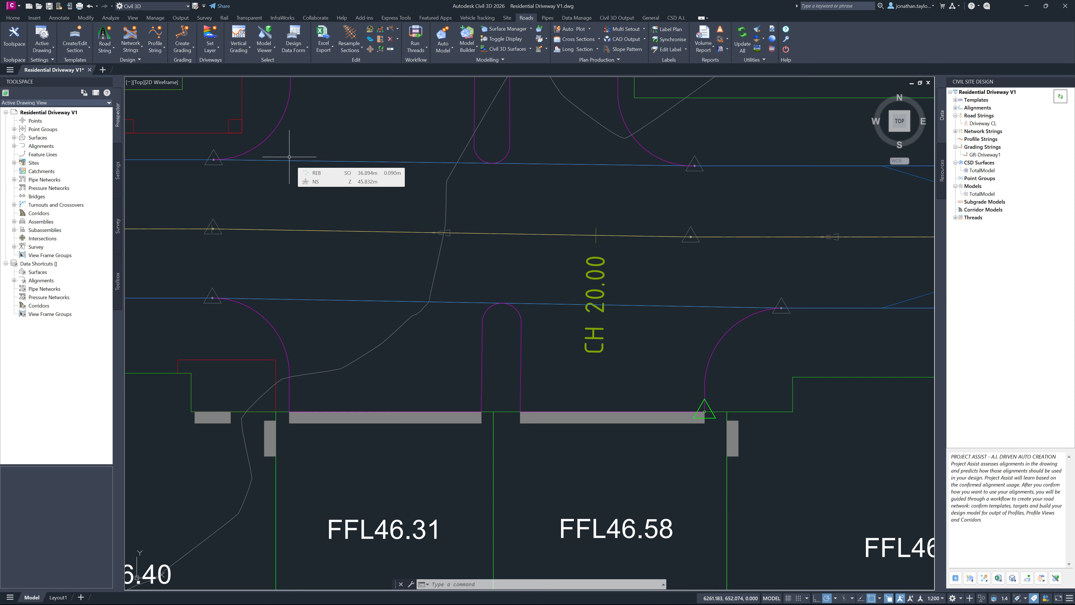
Add a surface extend model named "Driveway Extend Left Right" based on the Driveway CL string
right_click(973, 186)
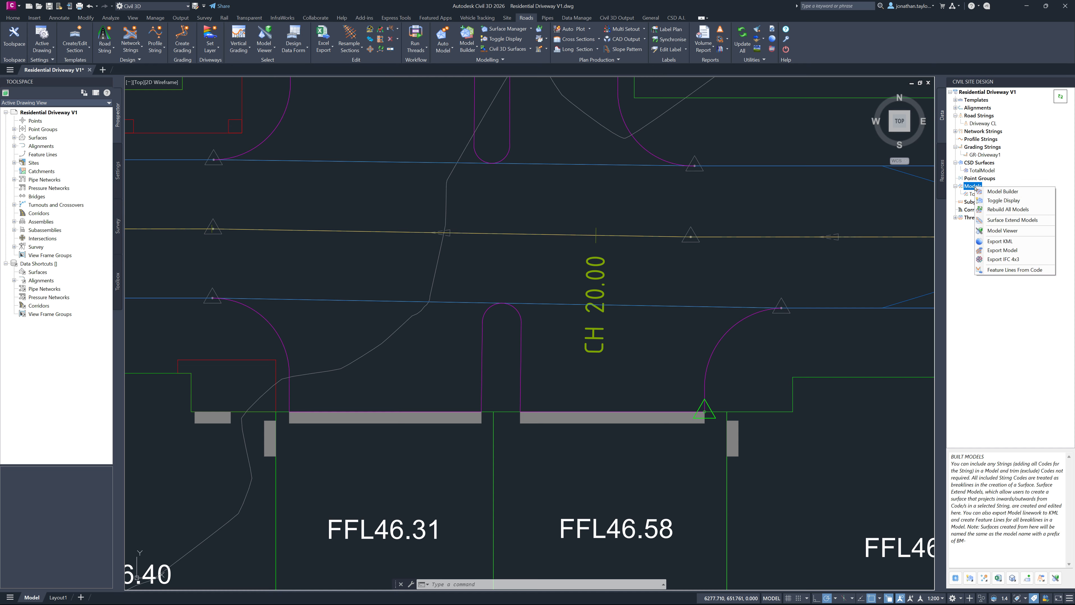
click(1012, 219)
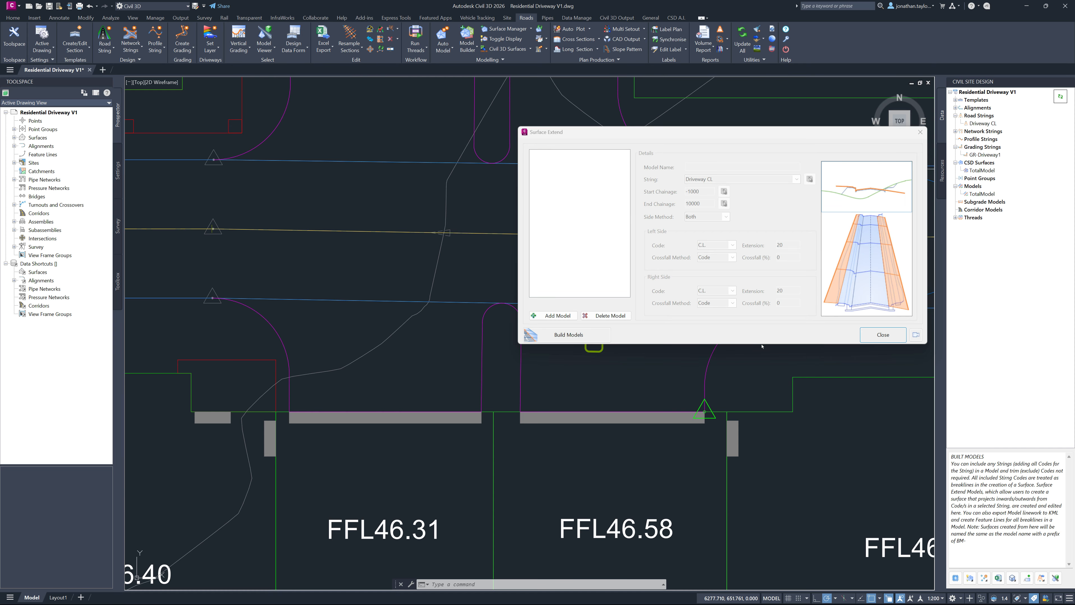
click(553, 316)
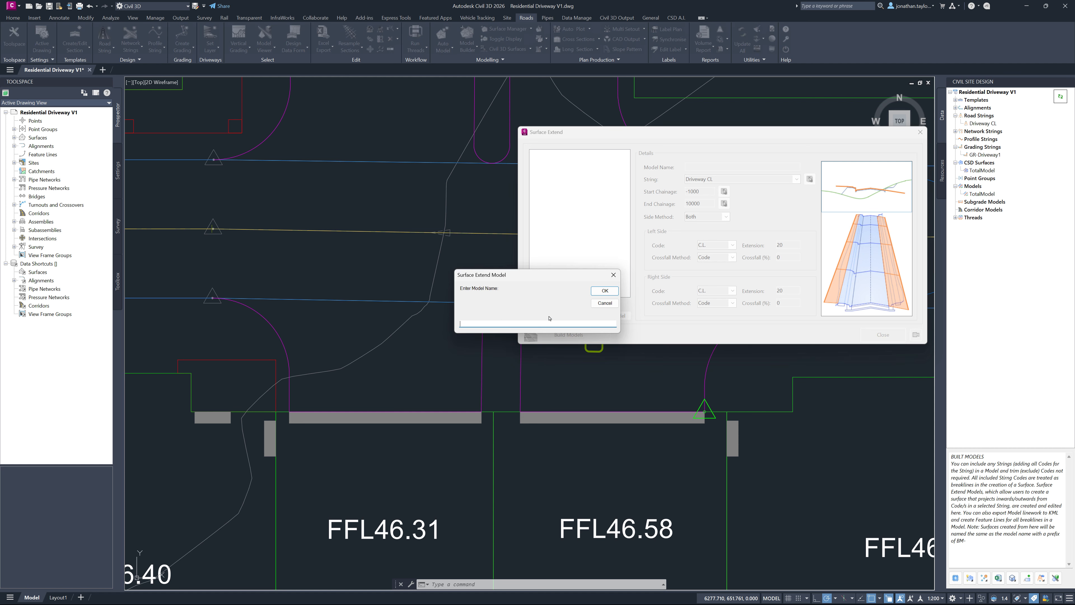
text(Driveway Extend Left Right)
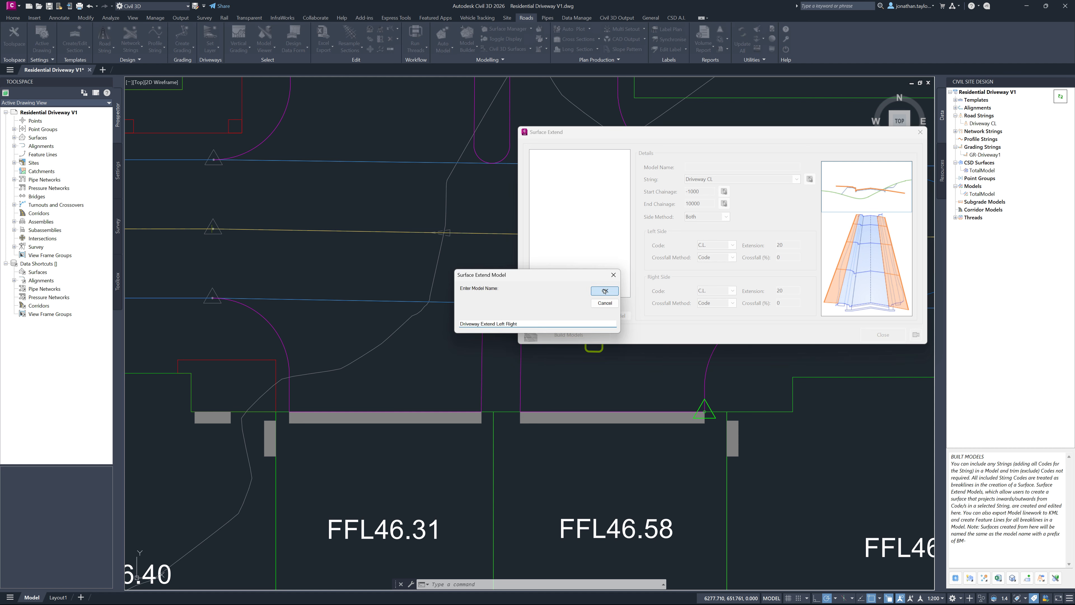
click(605, 292)
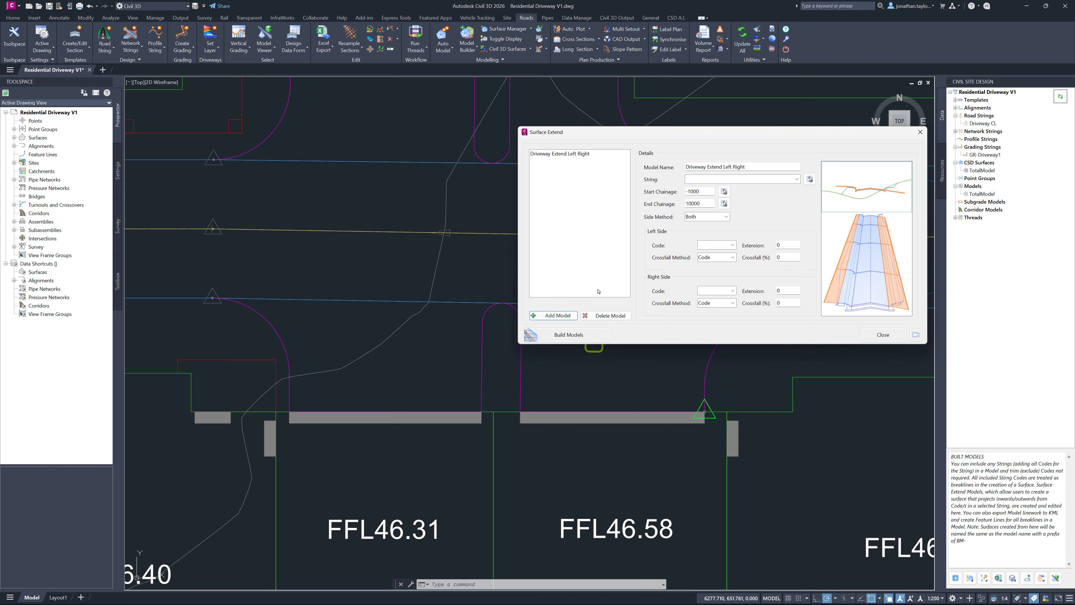
click(797, 179)
click(796, 188)
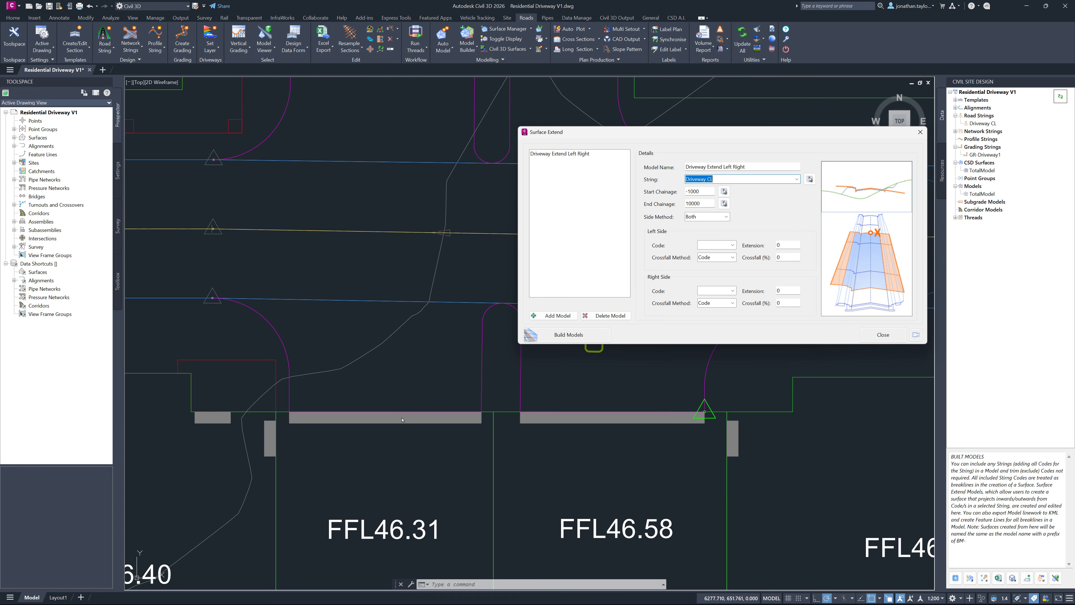
Set the extend model's left side to code LEB with an extension of 1 and crossfall method Value
scroll(382, 379, down, 6)
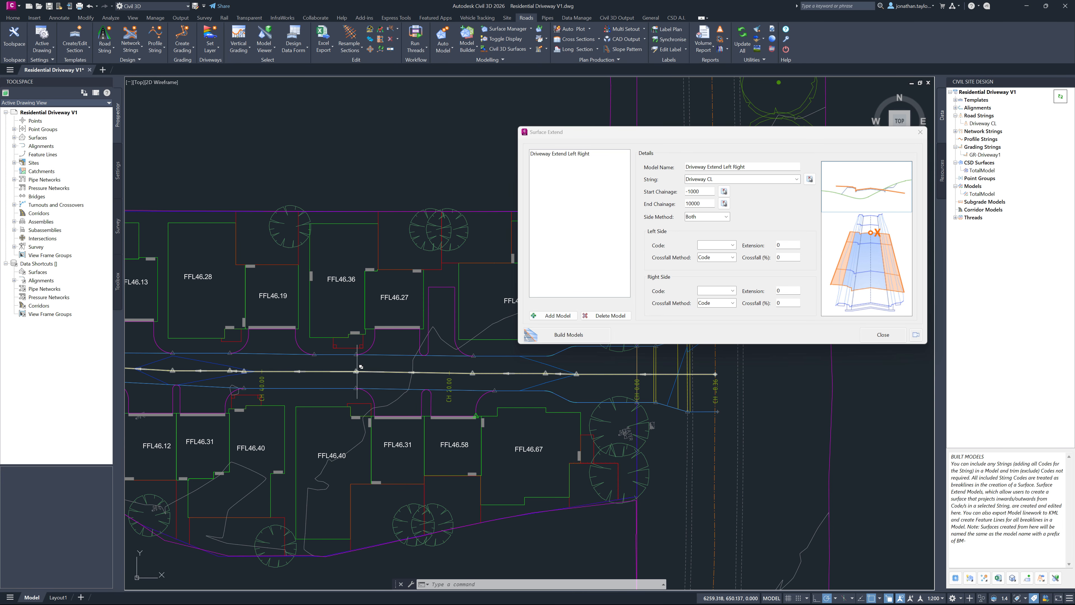
middle_drag(357, 372, 480, 418)
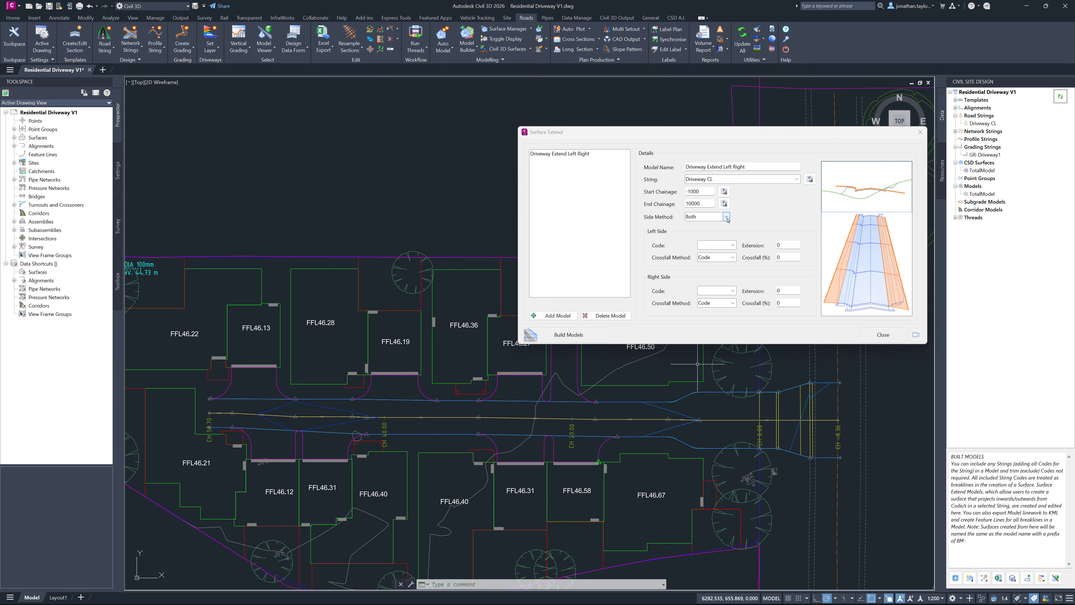
scroll(574, 410, up, 4)
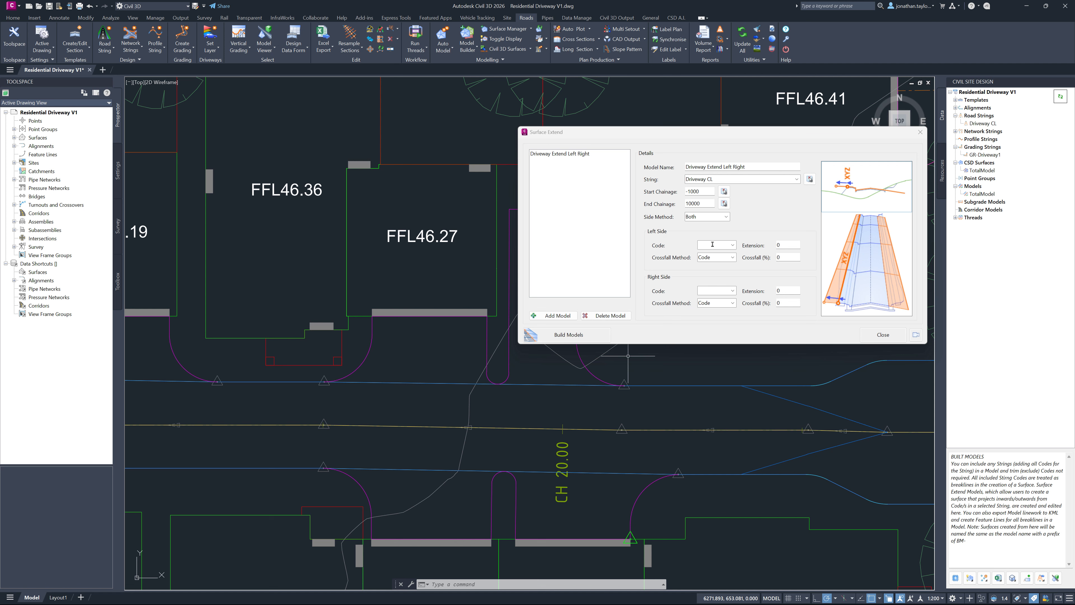
click(732, 245)
click(723, 260)
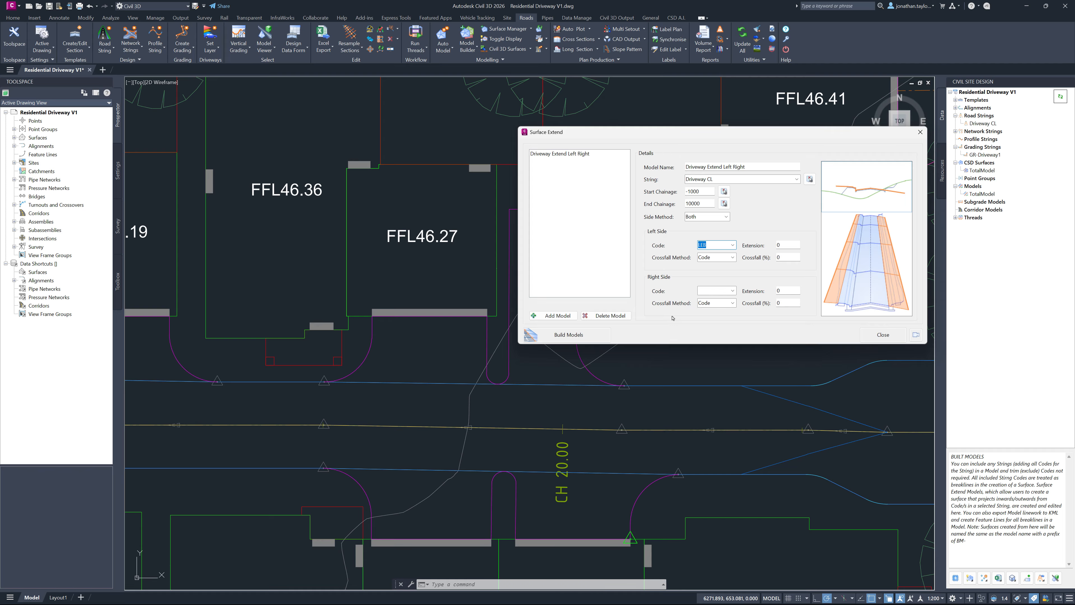
click(779, 245)
double_click(779, 246)
text(1)
click(733, 258)
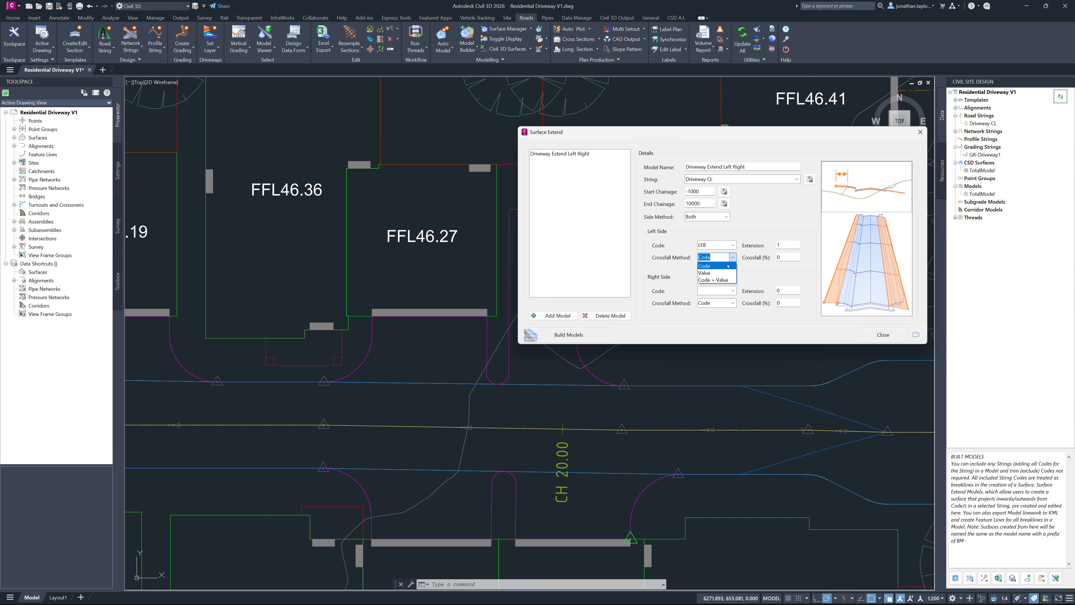
click(719, 274)
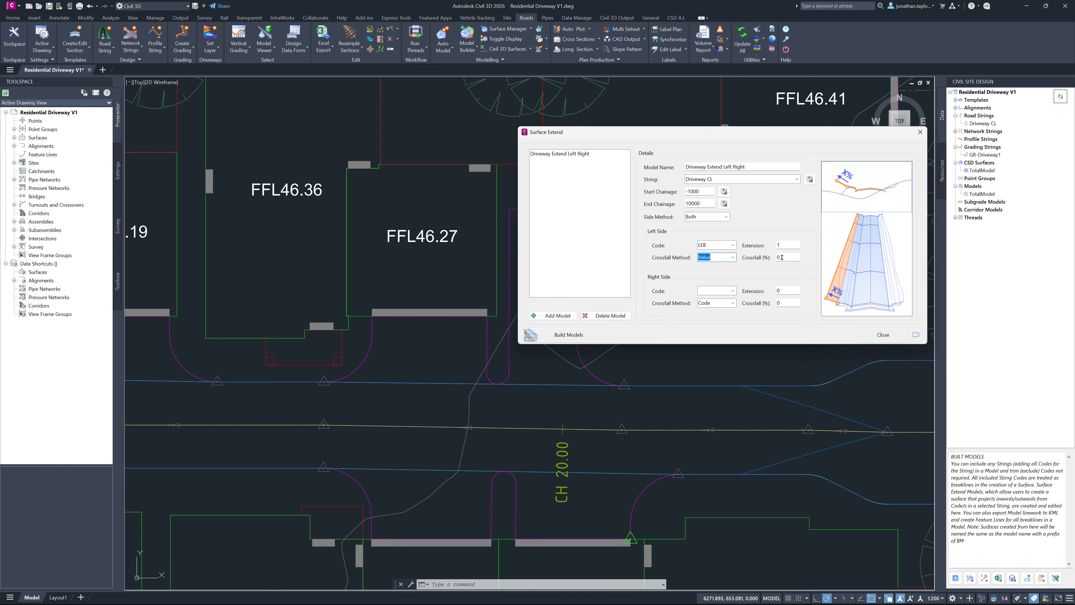
key(Tab)
Set the right side to code REB with crossfall method Value and extension 1, and build the surface extend model
click(716, 291)
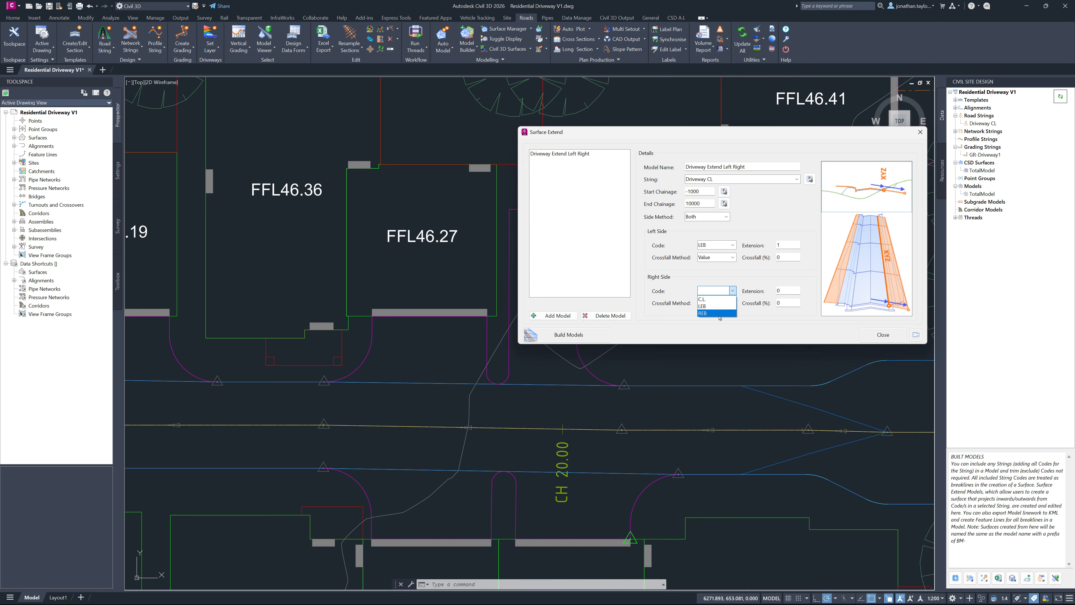
click(719, 315)
click(731, 302)
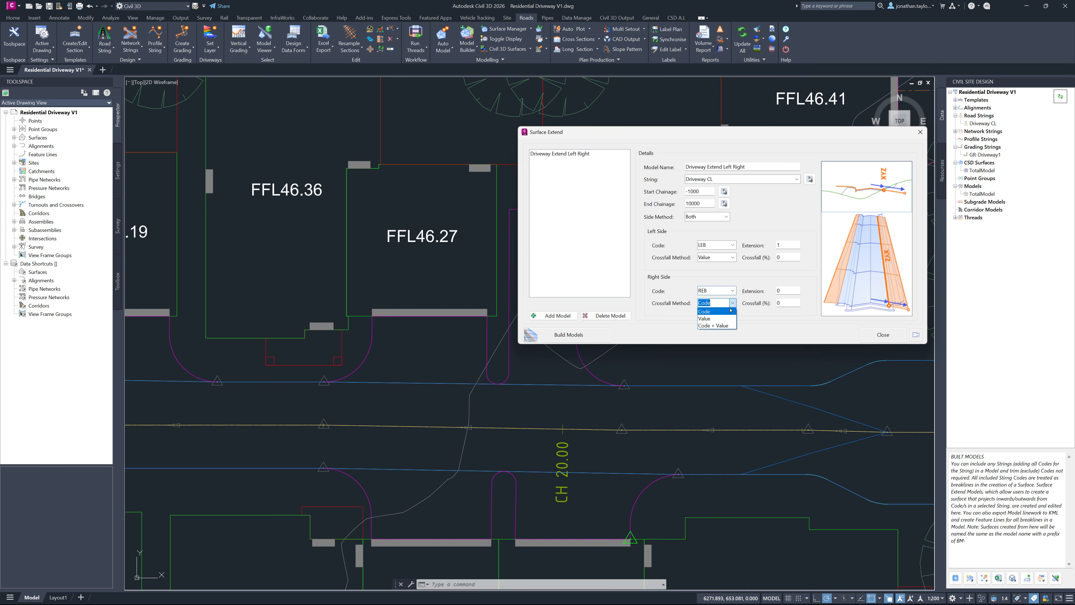
click(725, 318)
key(shift+Tab)
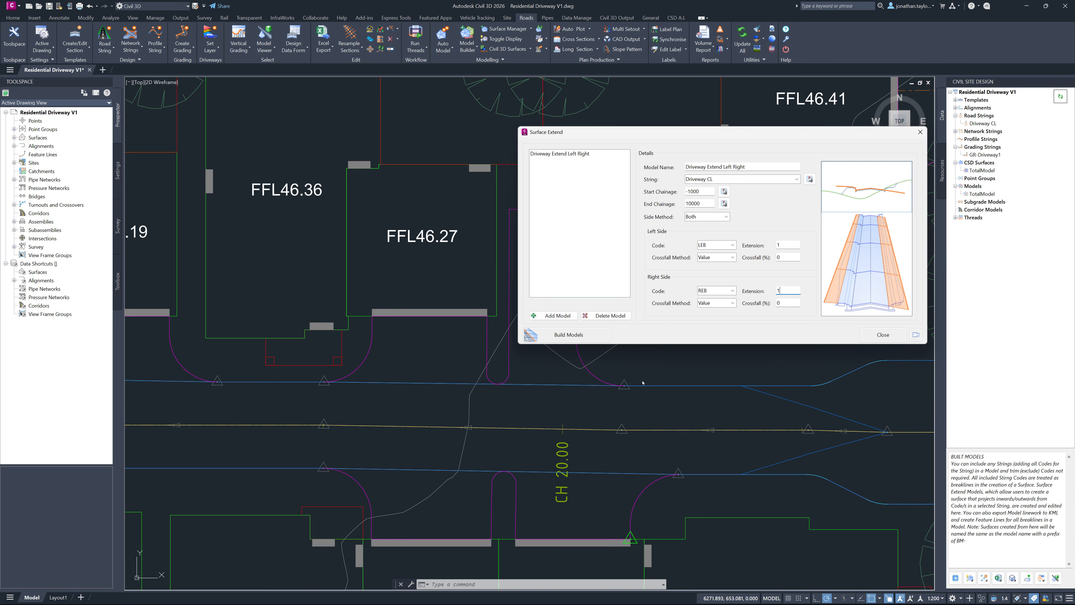
click(580, 340)
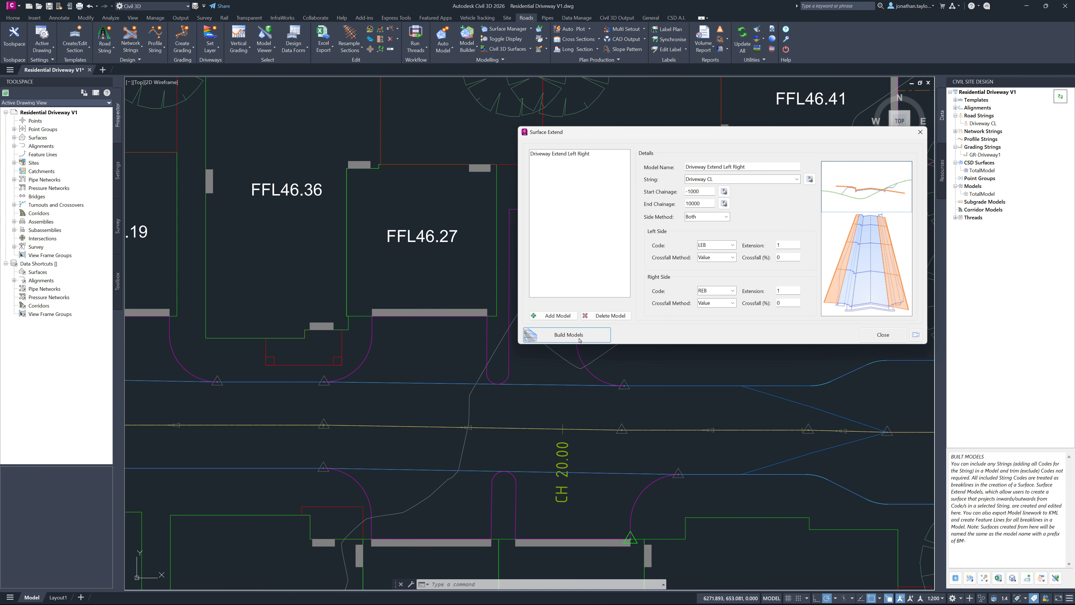
click(882, 334)
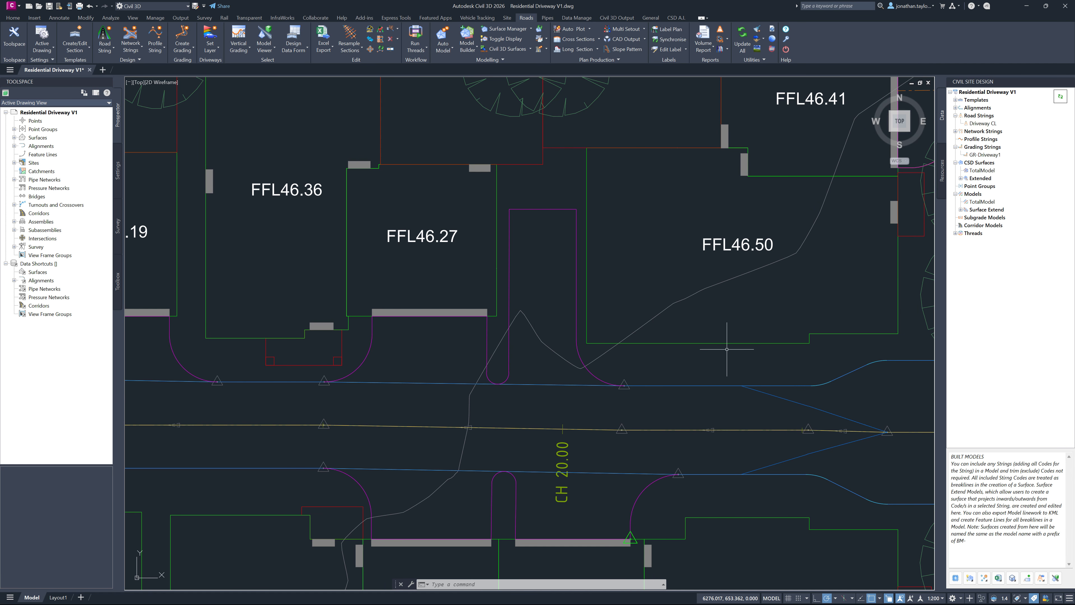
Display the mesh of the SE-Driveway Extend Left Right surface and examine how it covers the ends of the driveway grading string
middle_drag(722, 345, 648, 286)
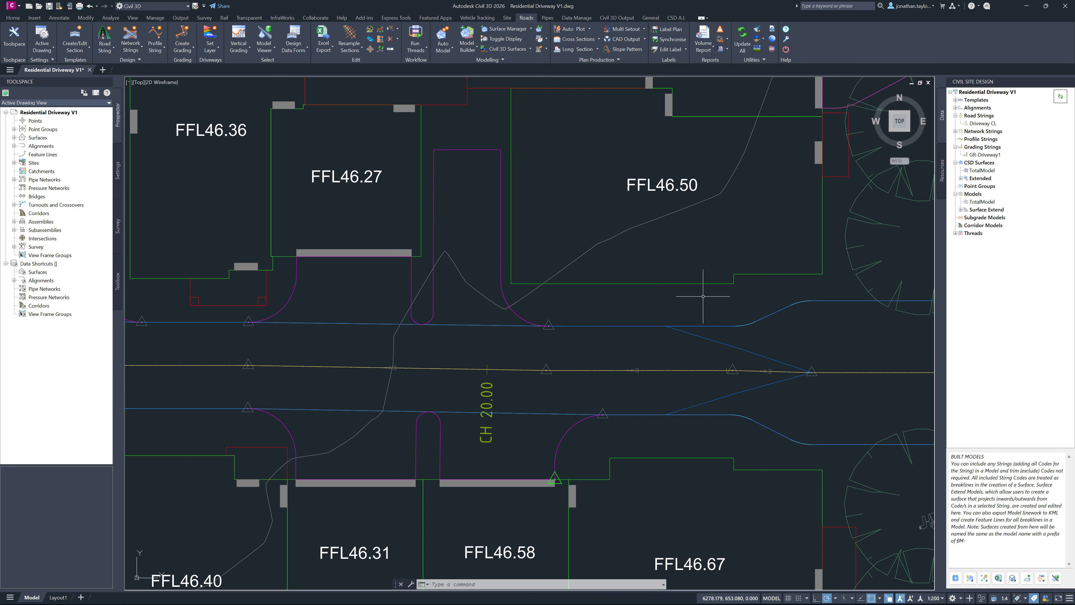
right_click(981, 163)
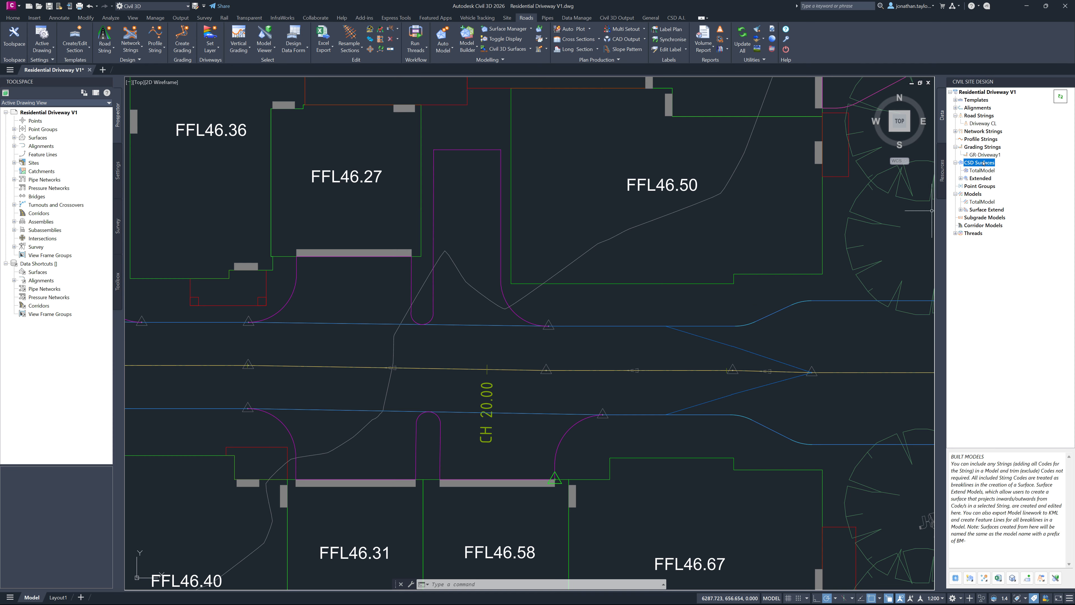
click(1008, 185)
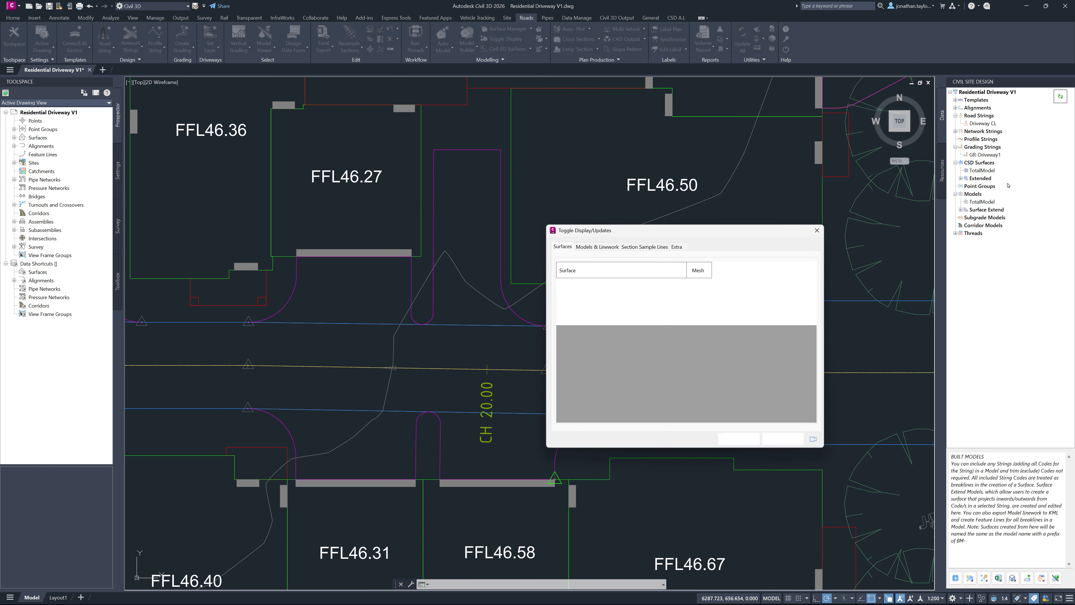
click(699, 282)
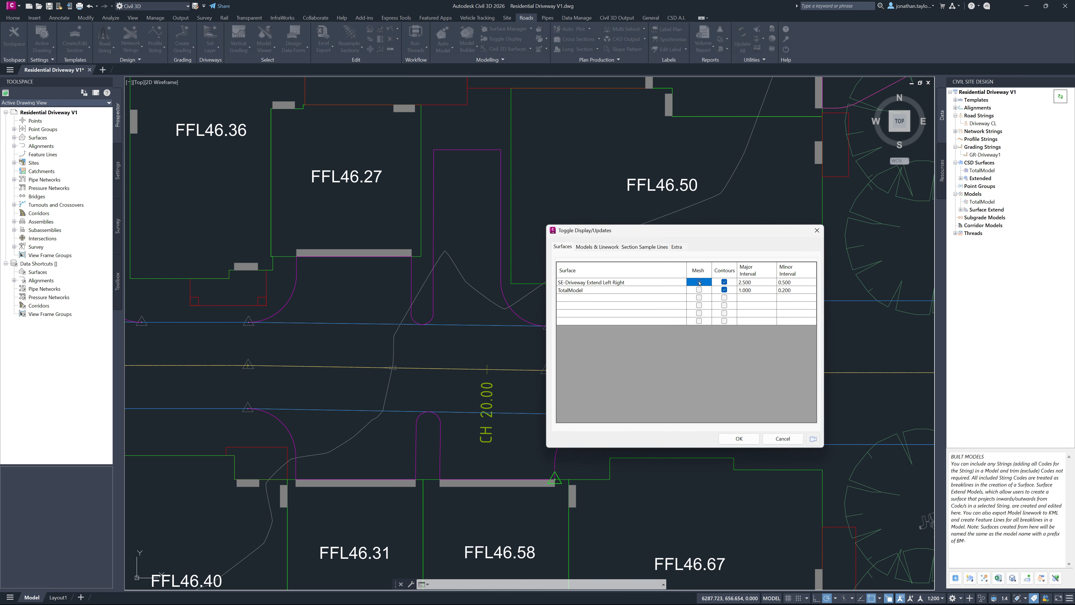
click(739, 439)
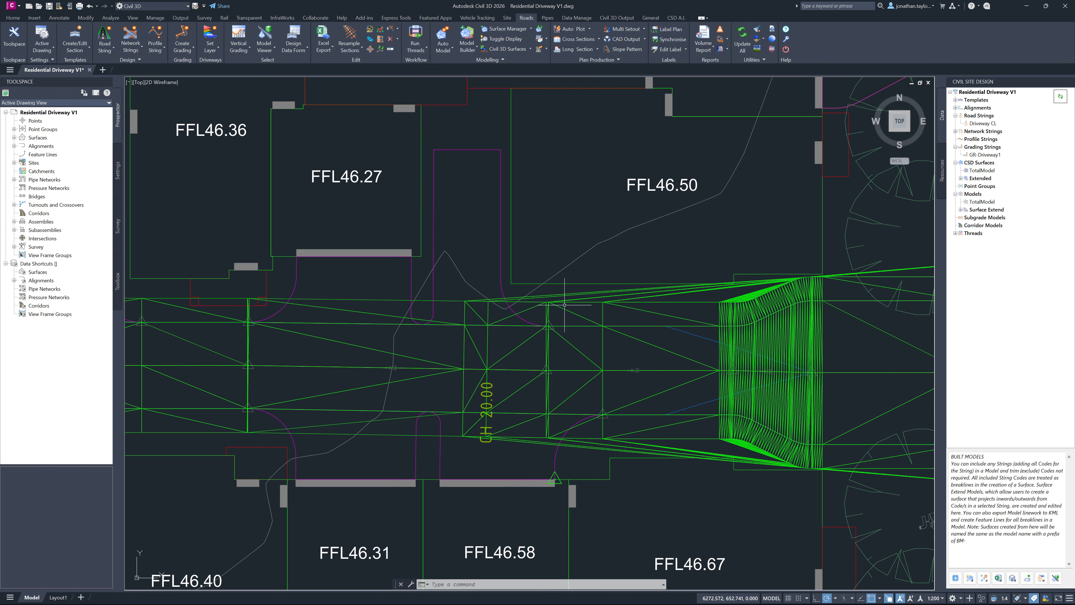
middle_drag(371, 307, 641, 295)
scroll(534, 381, up, 2)
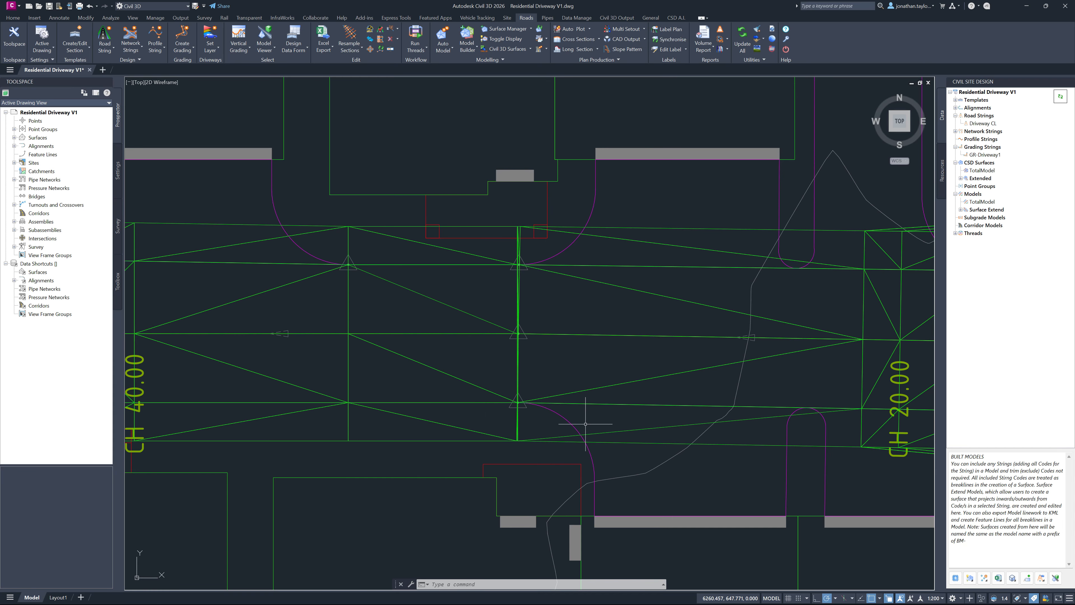
middle_drag(638, 419, 521, 384)
middle_drag(661, 383, 565, 373)
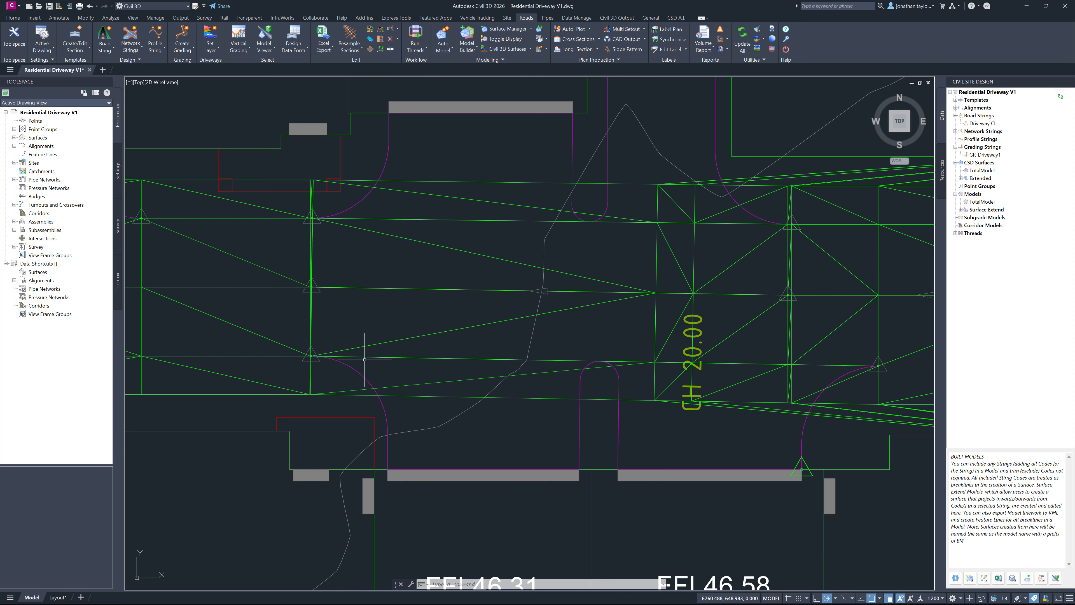
click(348, 376)
click(347, 358)
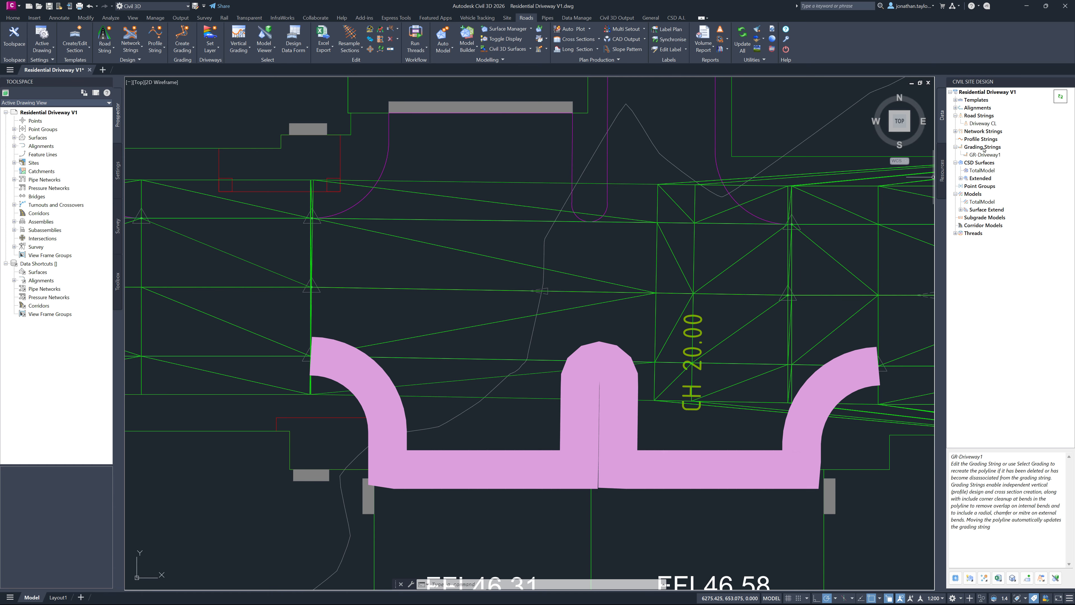
Turn off the mesh display of the SE-Driveway Extend Left Right surface
right_click(980, 163)
click(984, 188)
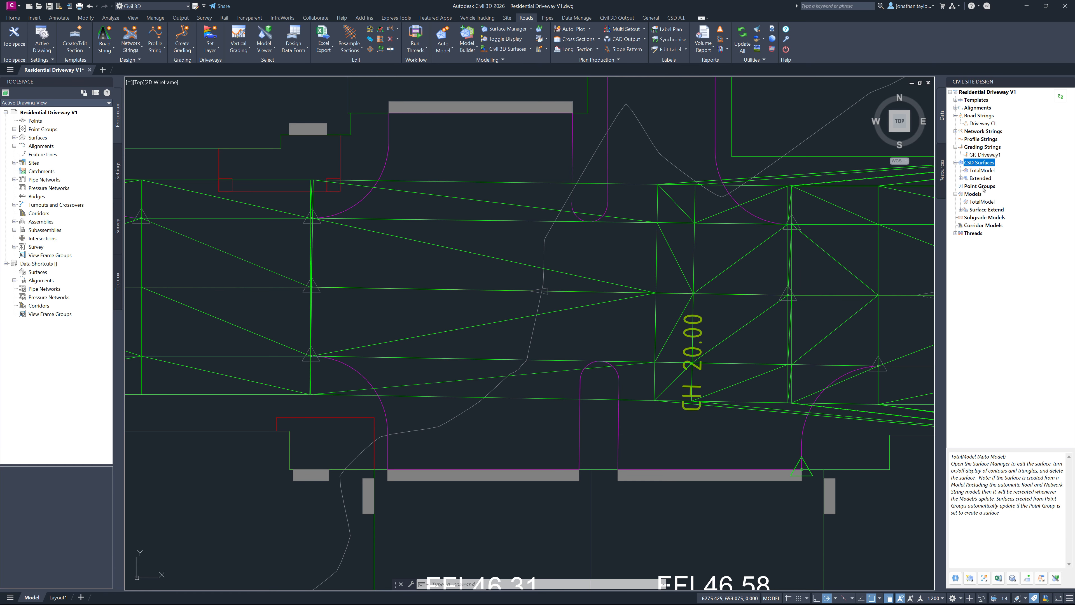
click(699, 282)
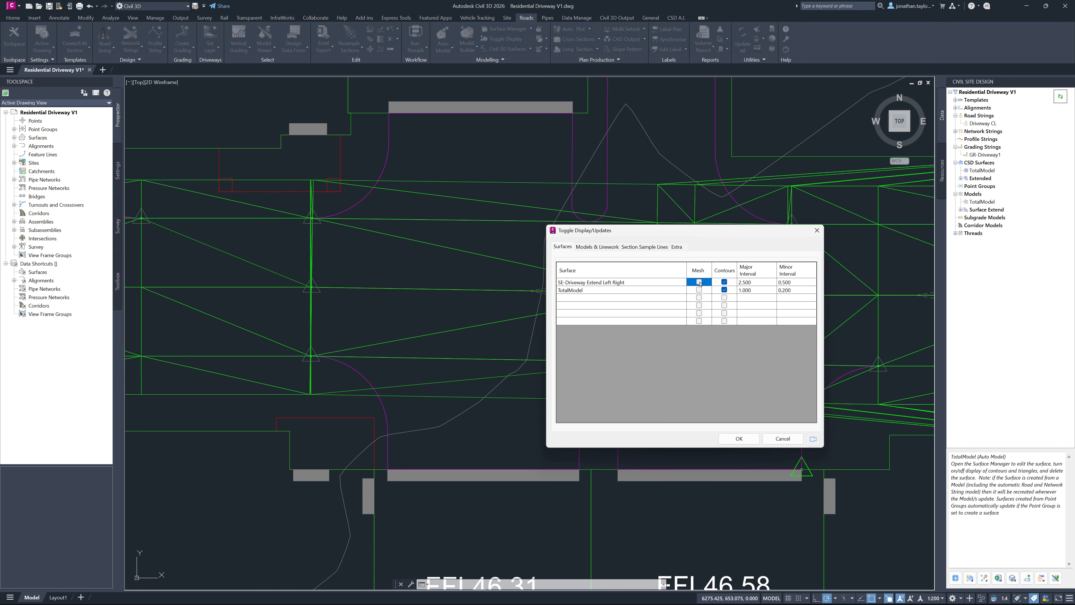
click(739, 438)
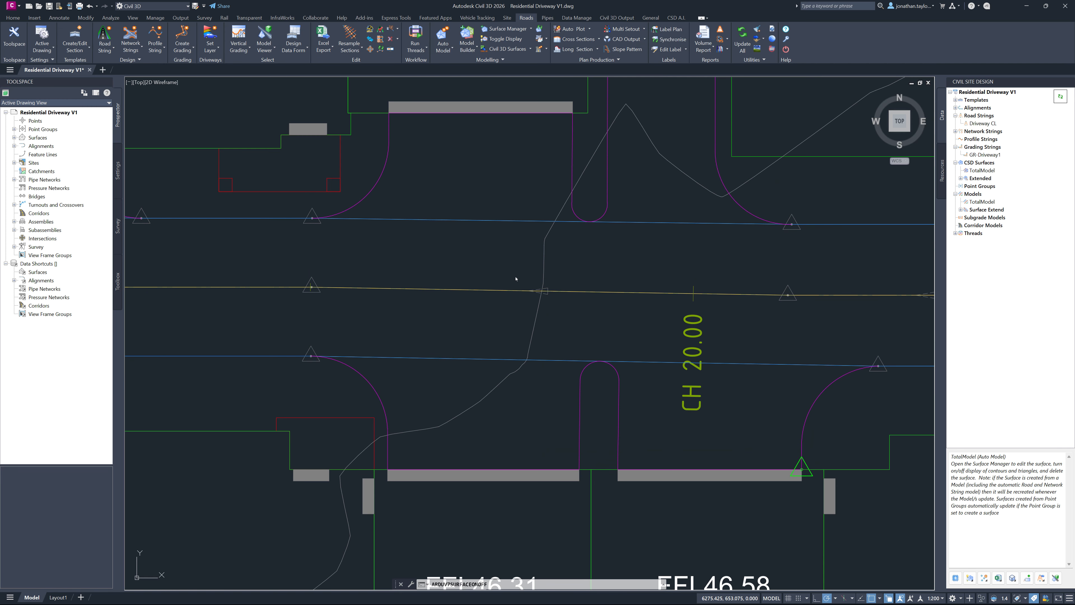
Open the GR-Driveway1 grading string for vertical grading and bring up its Auto Profile setup
middle_drag(734, 304, 650, 323)
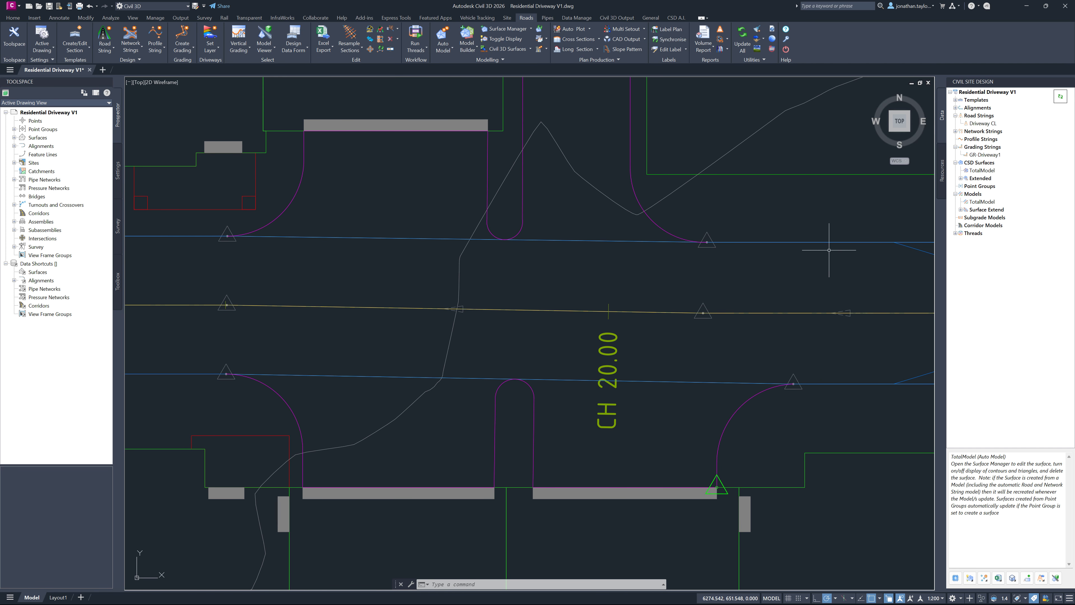
right_click(986, 155)
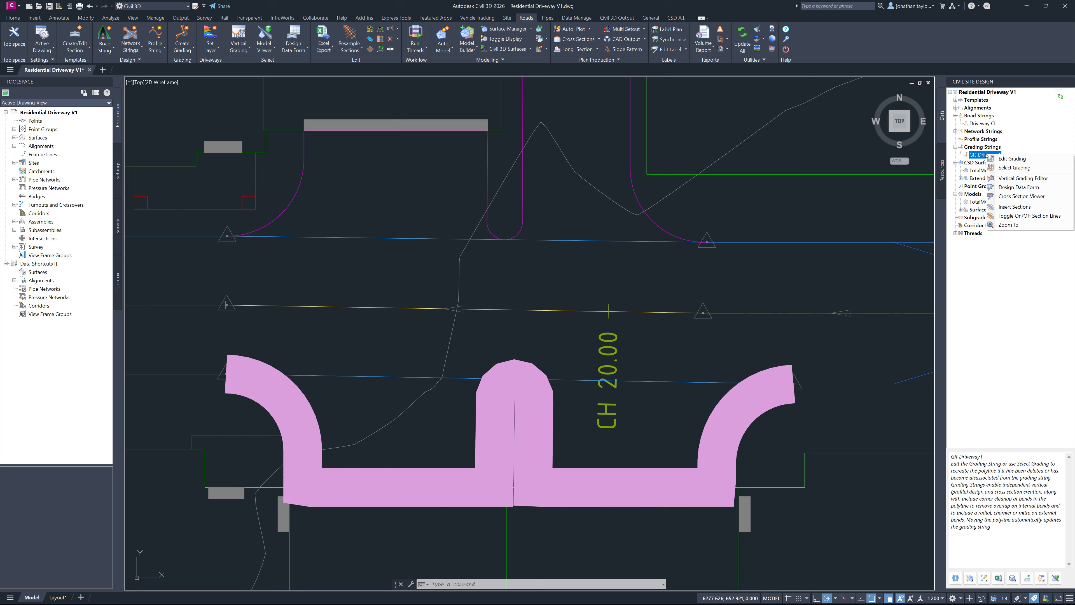
click(1013, 179)
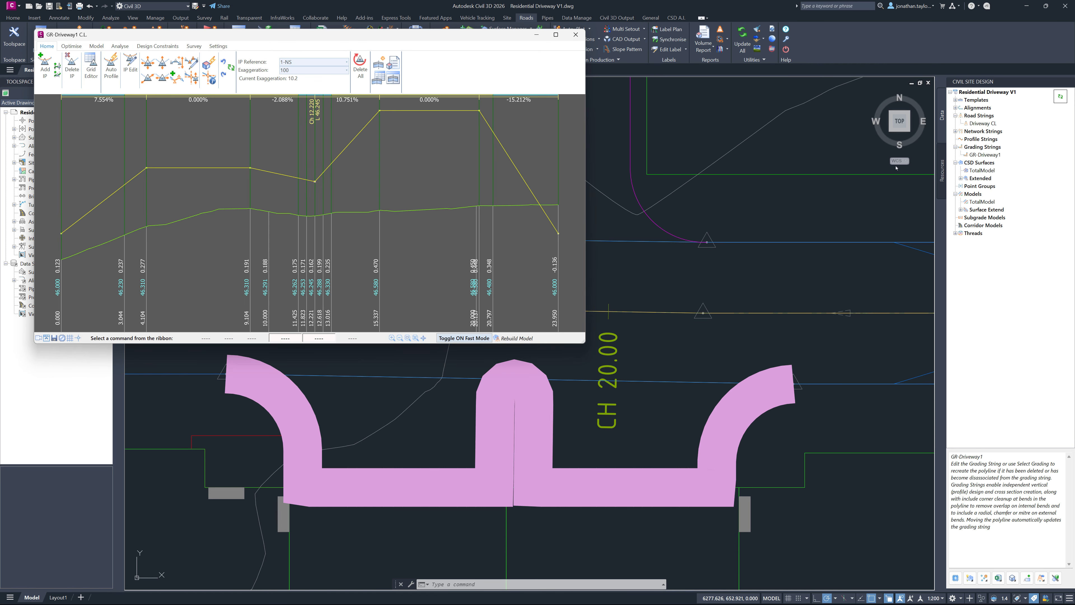
drag(484, 40, 702, 59)
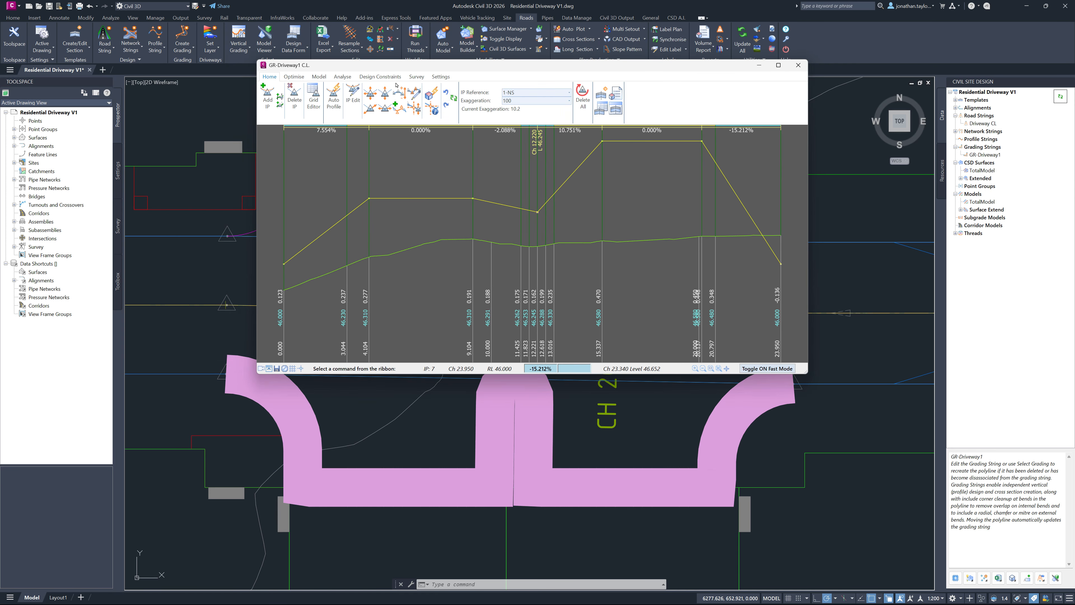
click(334, 98)
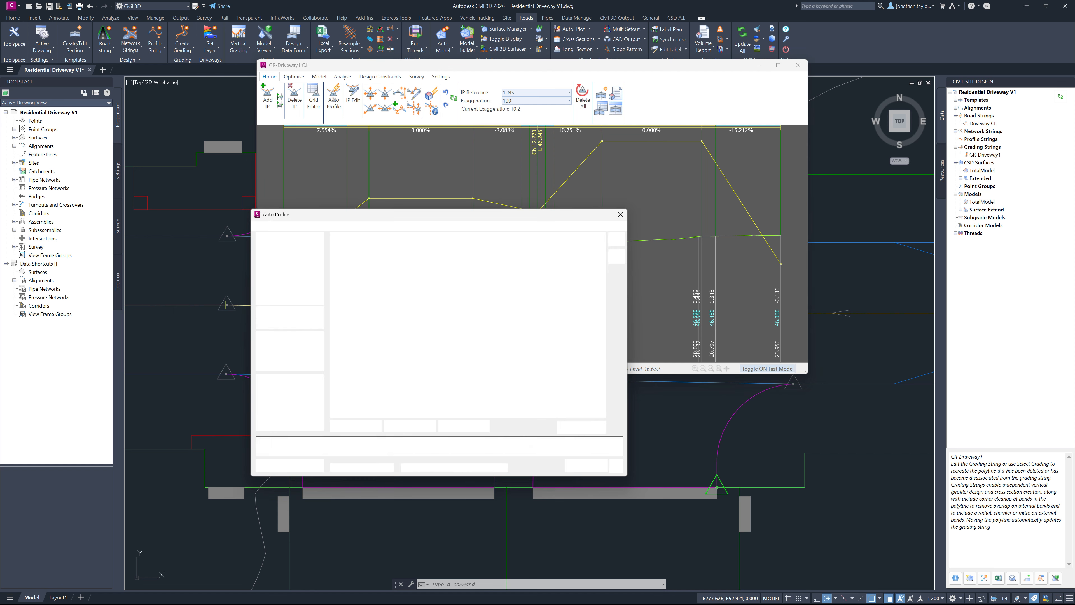
drag(363, 214, 739, 296)
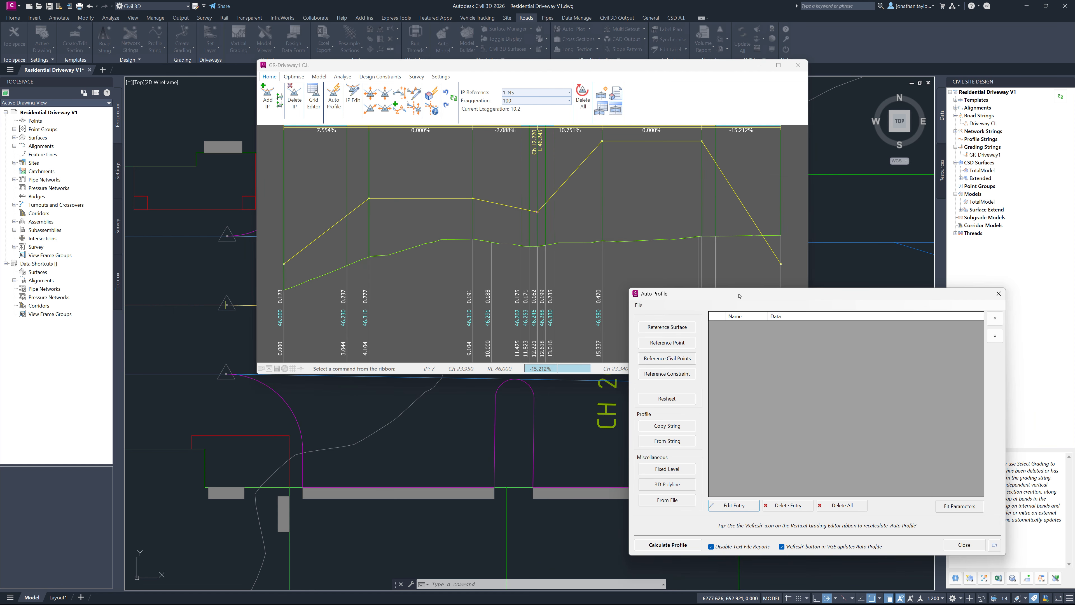
Add a reference surface entry from chainage 0 to 0.01 on SE-Driveway Extend Left Right and calculate the profile
click(667, 326)
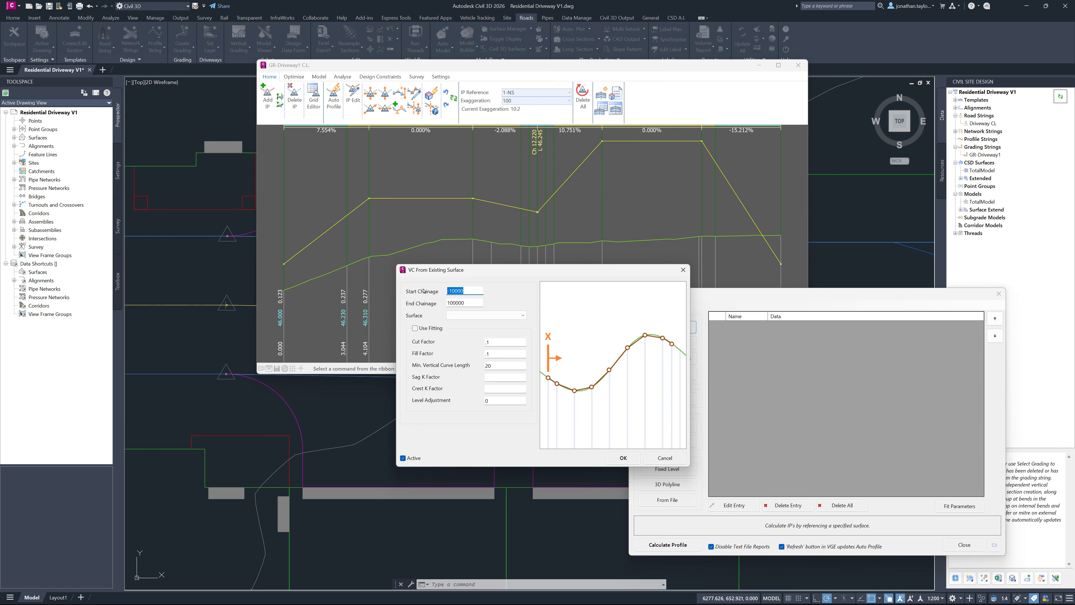
text(0)
key(Tab)
text(0)
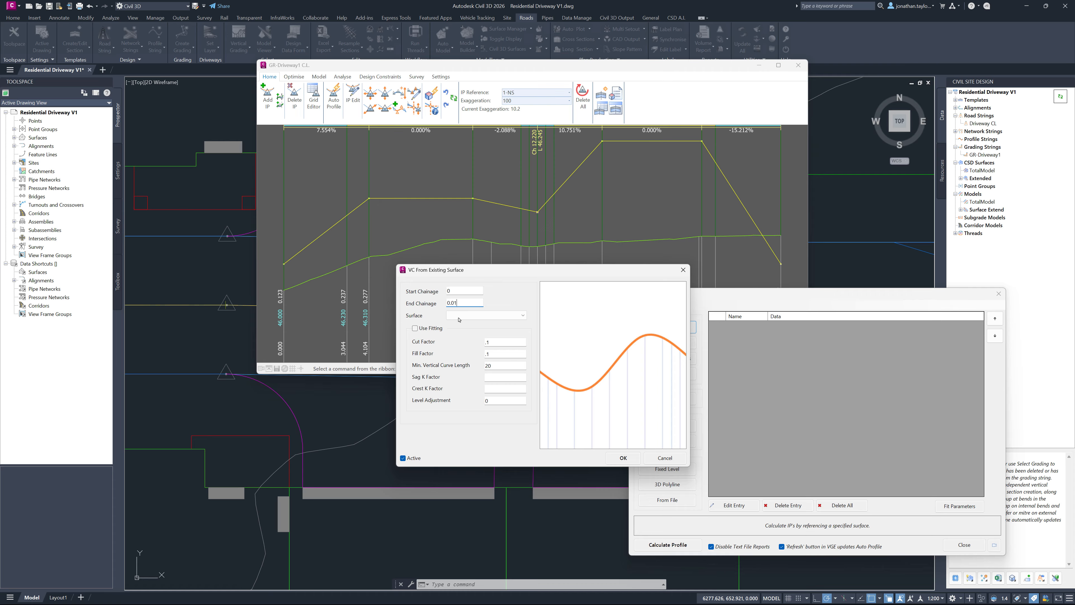
click(487, 315)
click(467, 326)
click(623, 457)
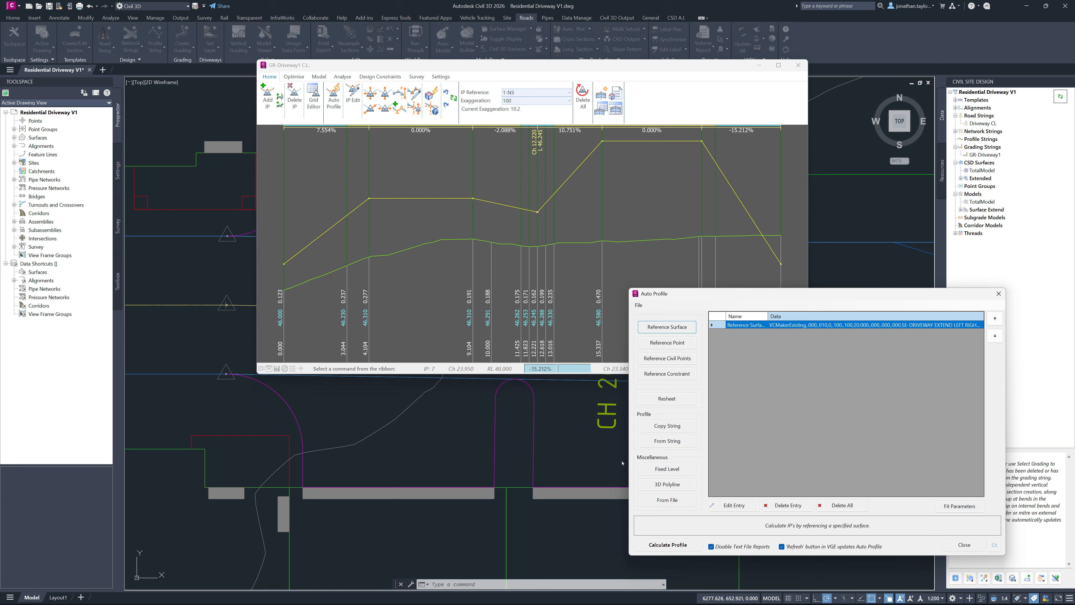
click(662, 546)
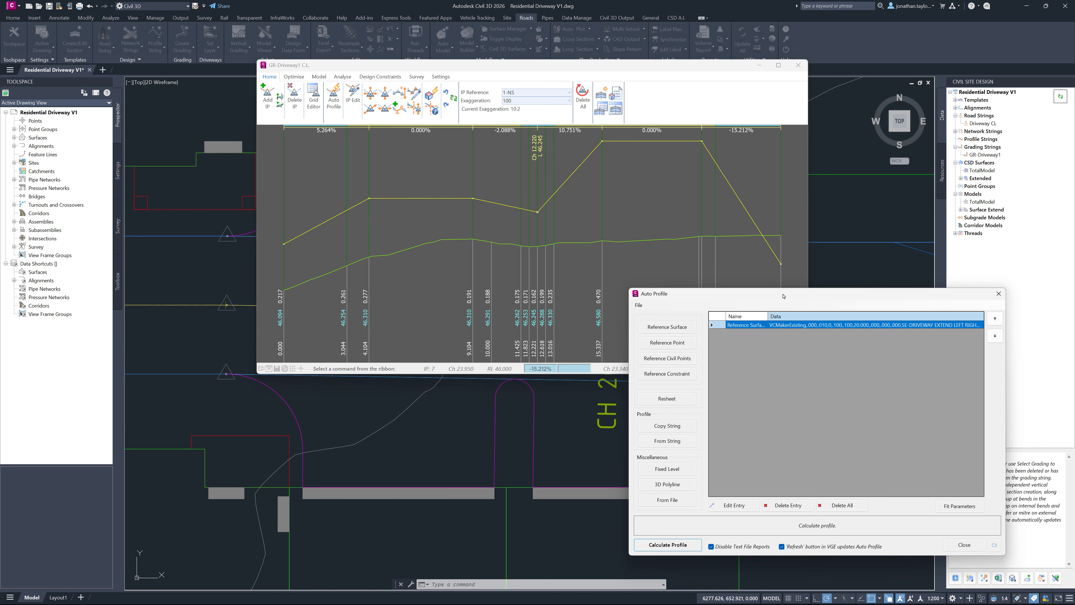
Add a second reference surface entry from chainage 12.22 to 12.23 on SE-Driveway Extend Left Right and recalculate the profile
drag(783, 296, 236, 133)
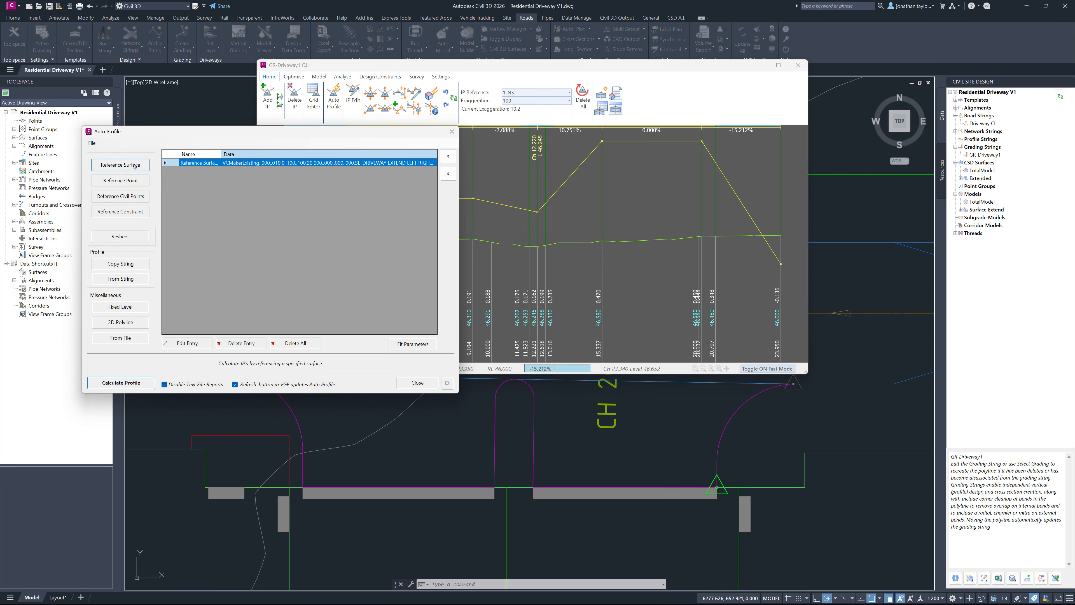
click(121, 165)
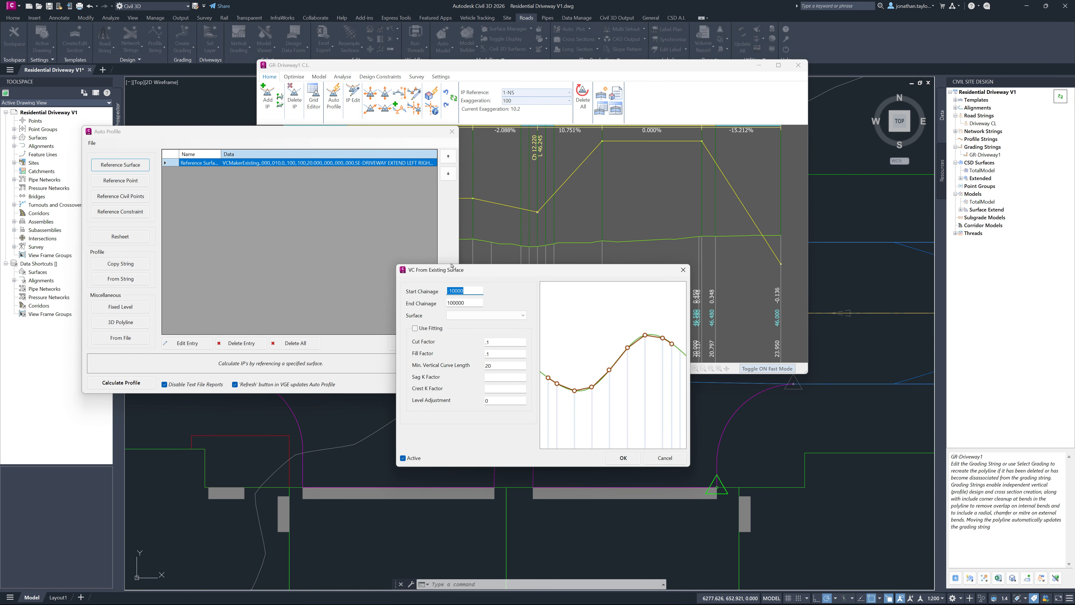
drag(452, 266, 172, 175)
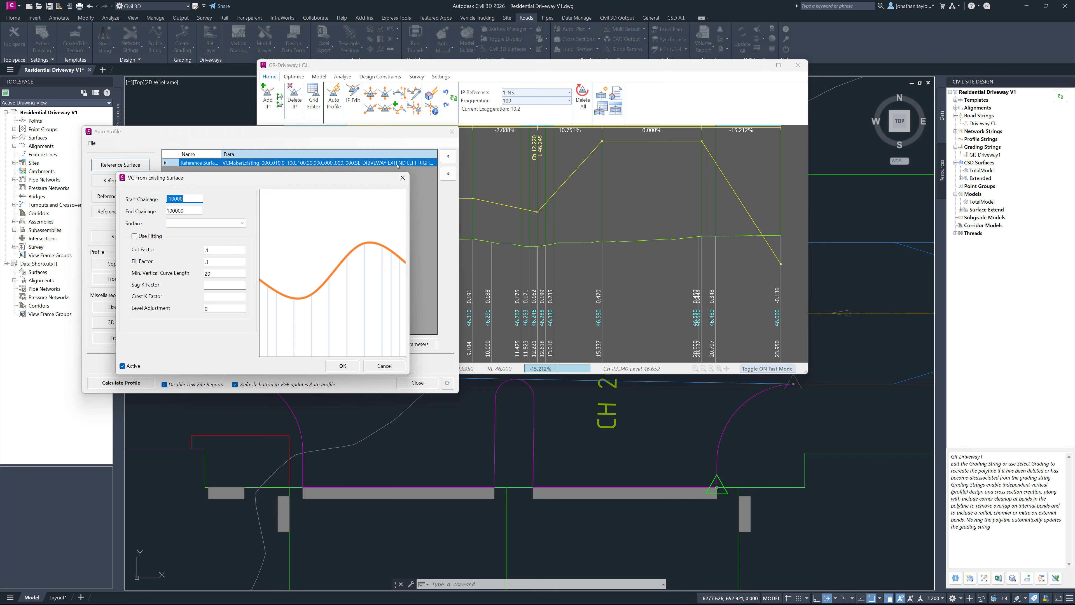
text(12.22)
key(Tab)
text(12)
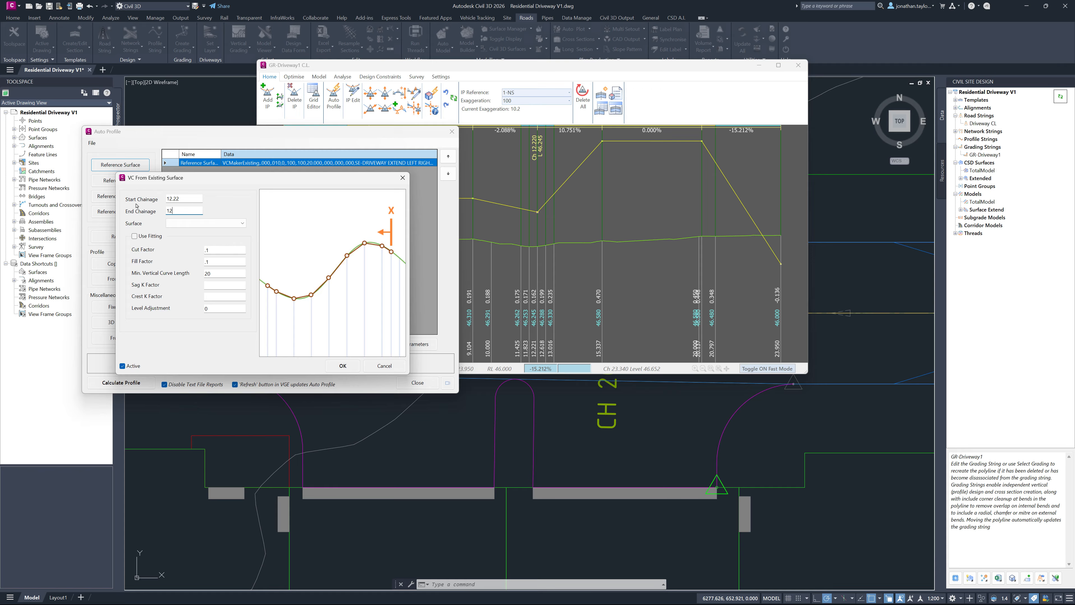
text(.23)
click(167, 226)
click(194, 232)
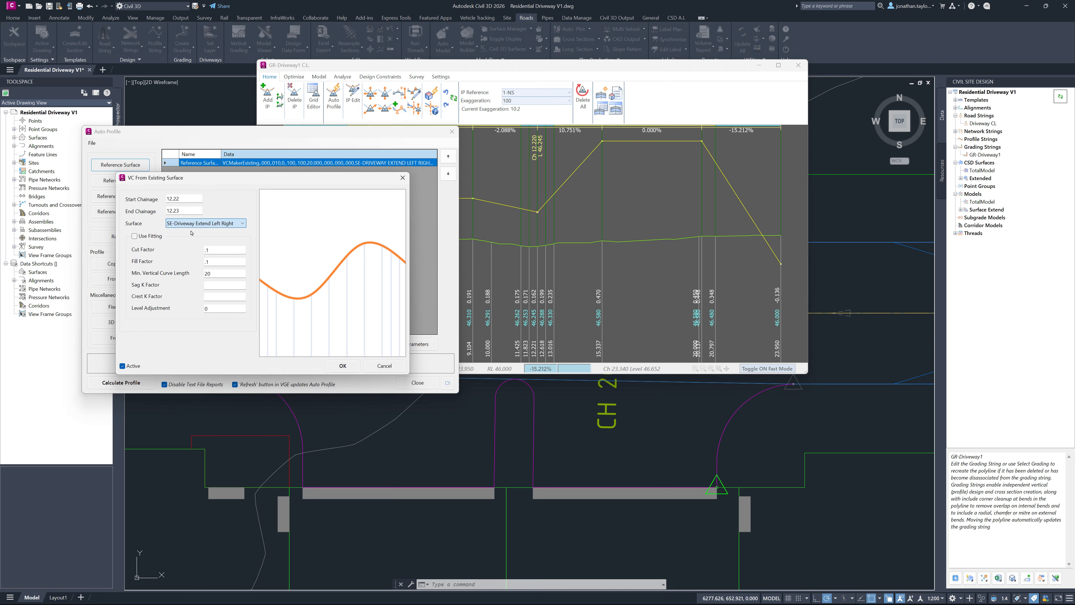
click(341, 366)
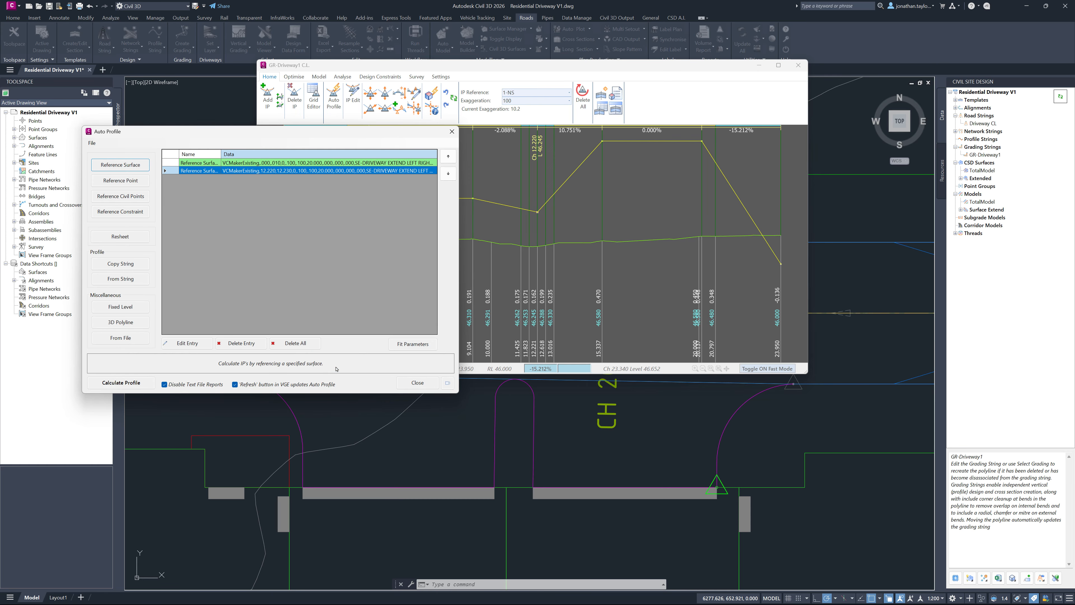
click(119, 383)
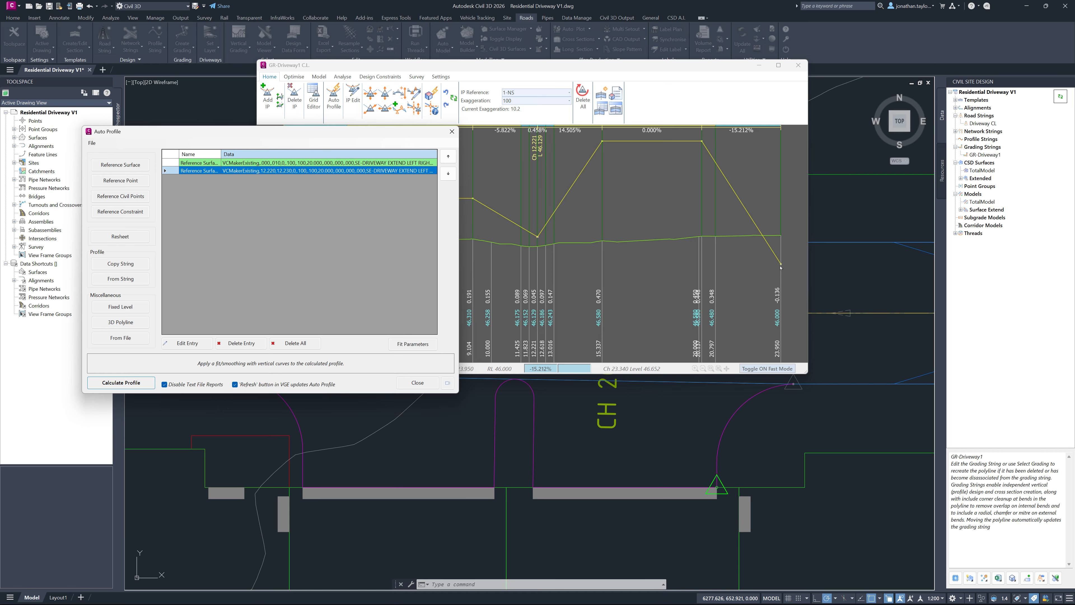
Add a third reference surface entry from chainage 23.94 to 100000 on SE-Driveway Extend Left Right, calculate the profile and close Auto Profile
click(120, 164)
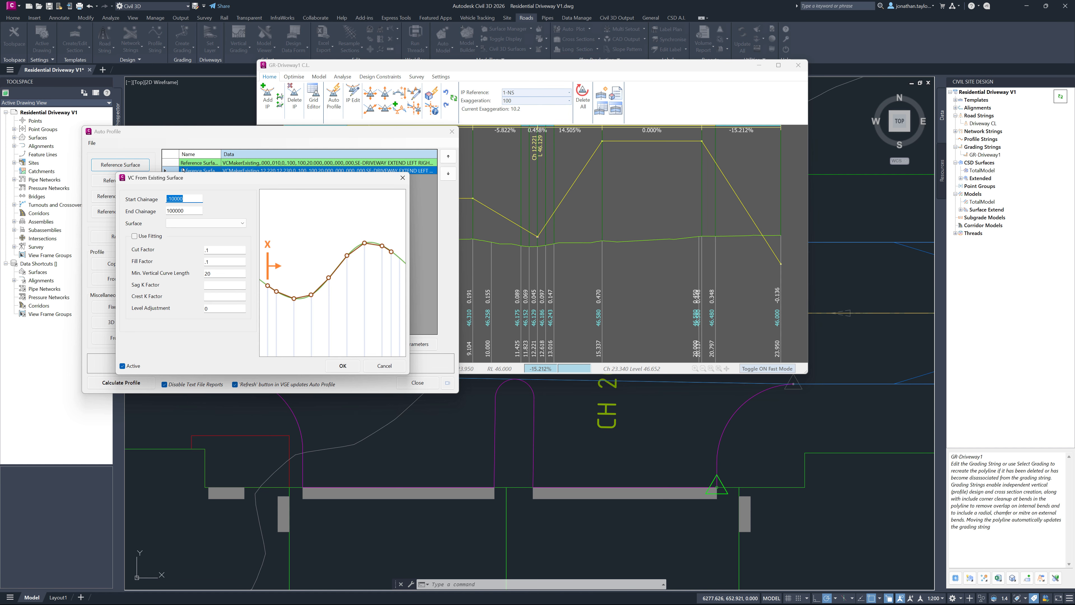
text(23.94)
click(182, 211)
click(204, 223)
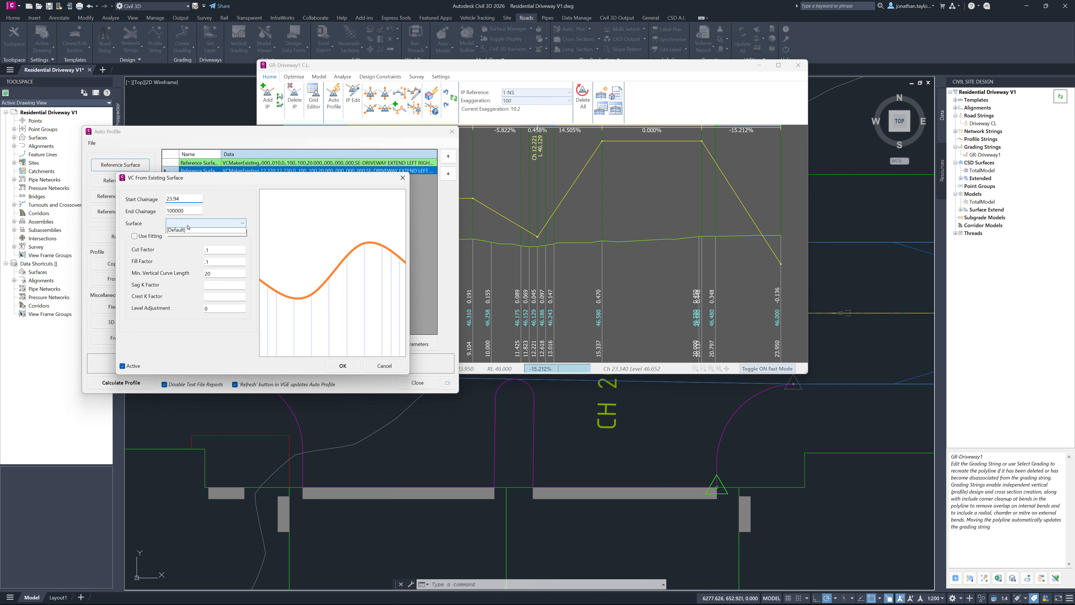
click(199, 231)
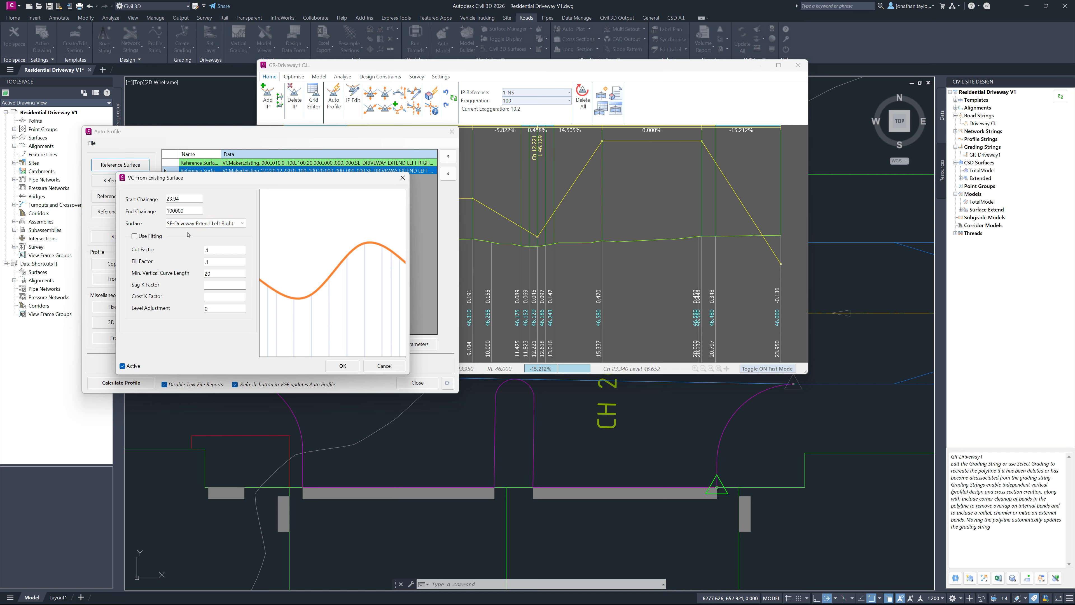
click(341, 366)
click(113, 383)
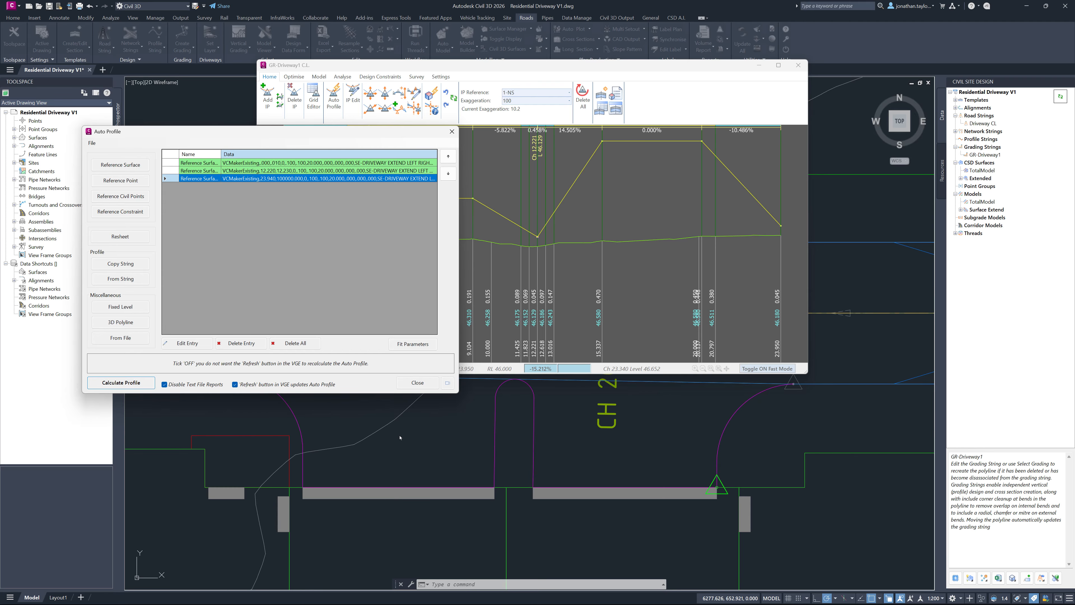
click(414, 384)
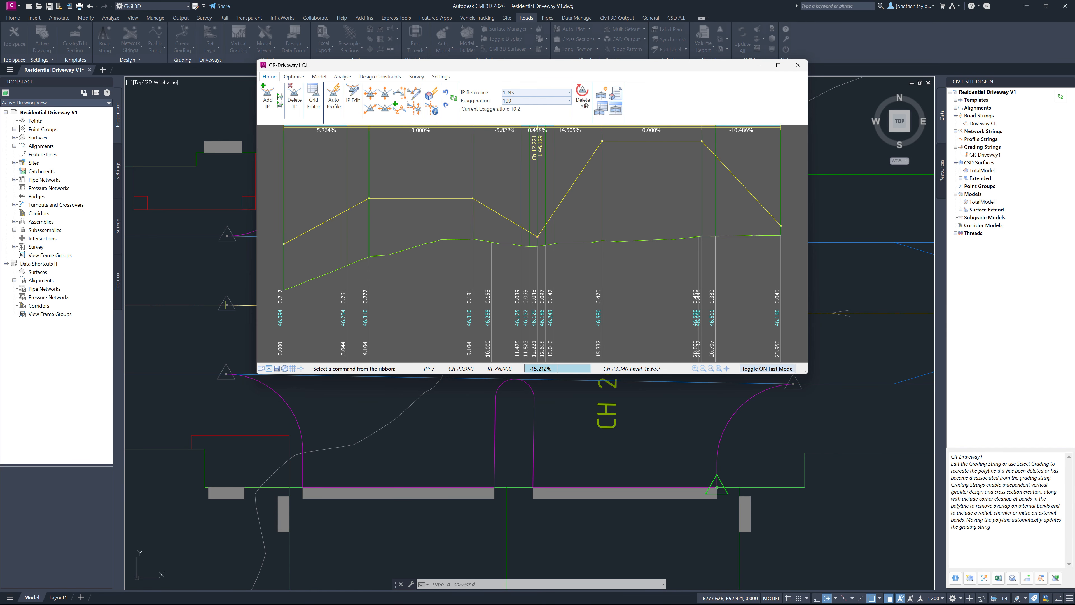
Raise the whole Driveway CL vertical profile by 1 and close its vertical grading window
drag(584, 65, 810, 93)
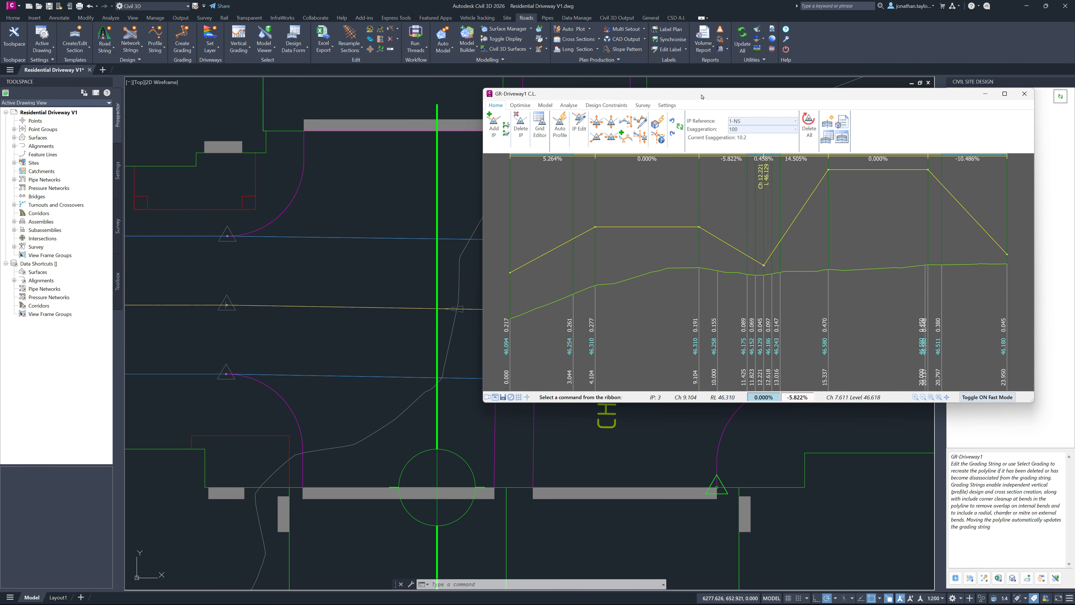
drag(701, 97, 280, 89)
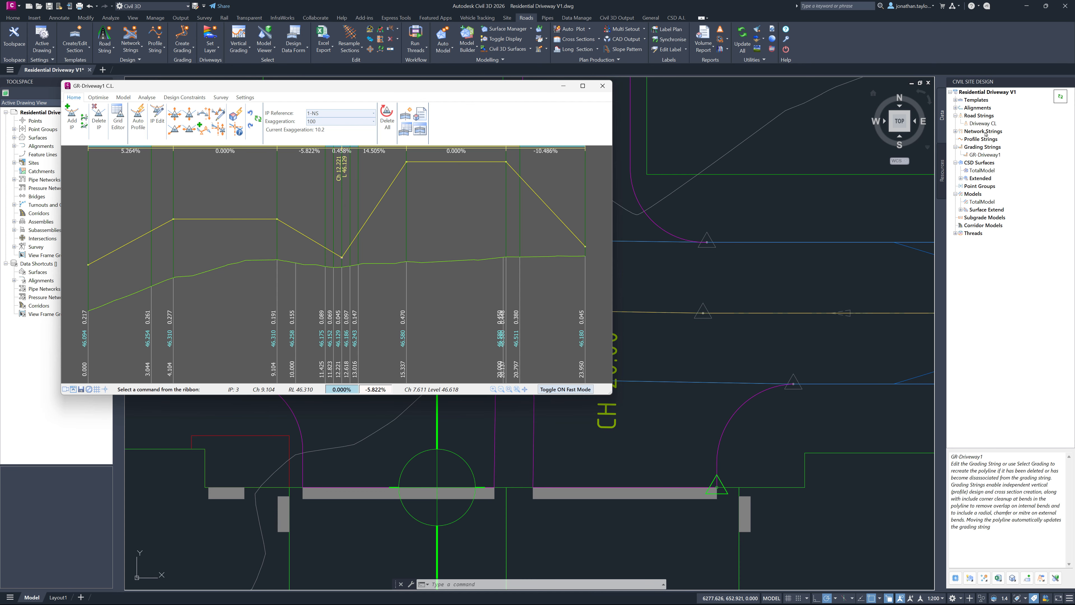
click(982, 123)
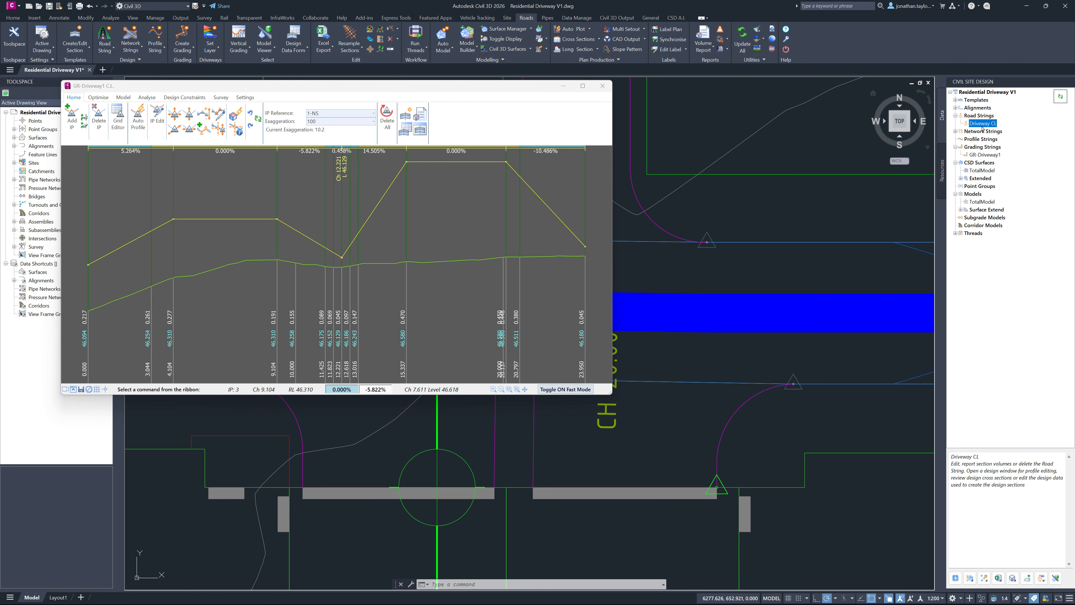
double_click(981, 124)
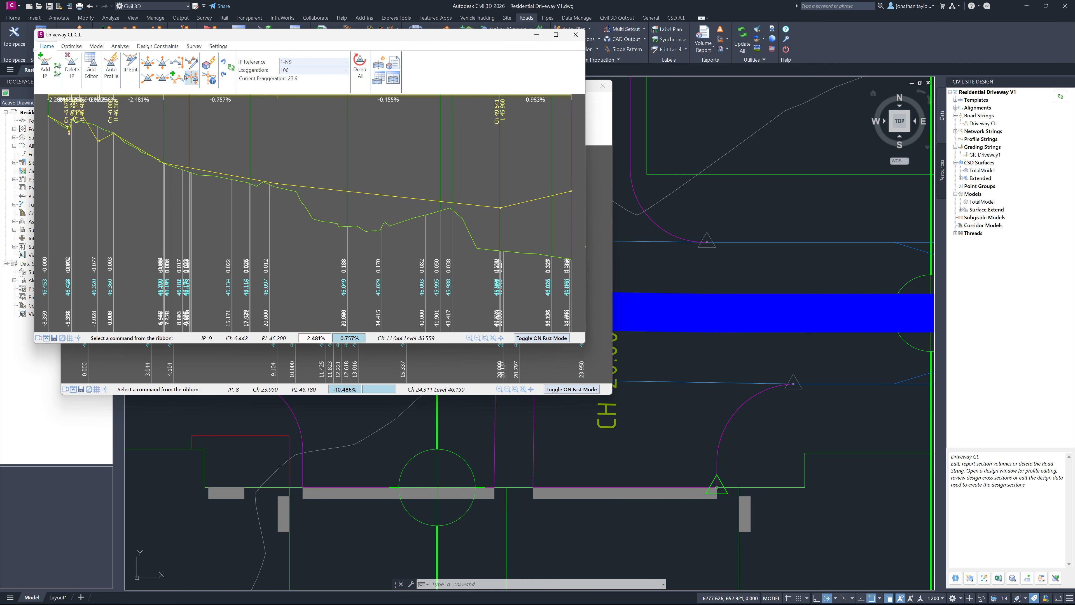
click(177, 66)
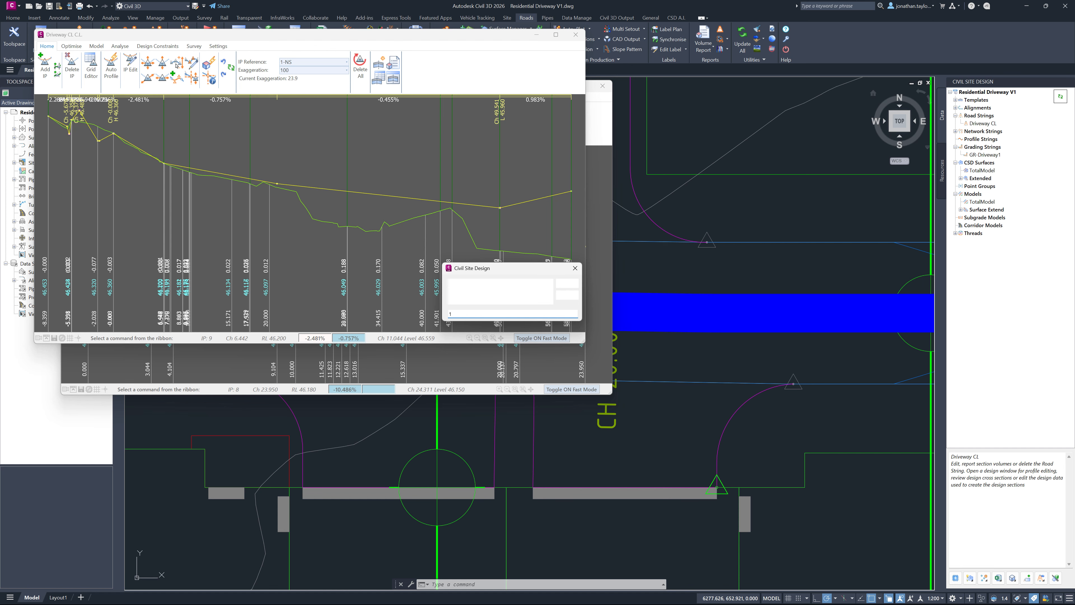
key(Return)
key(Return)
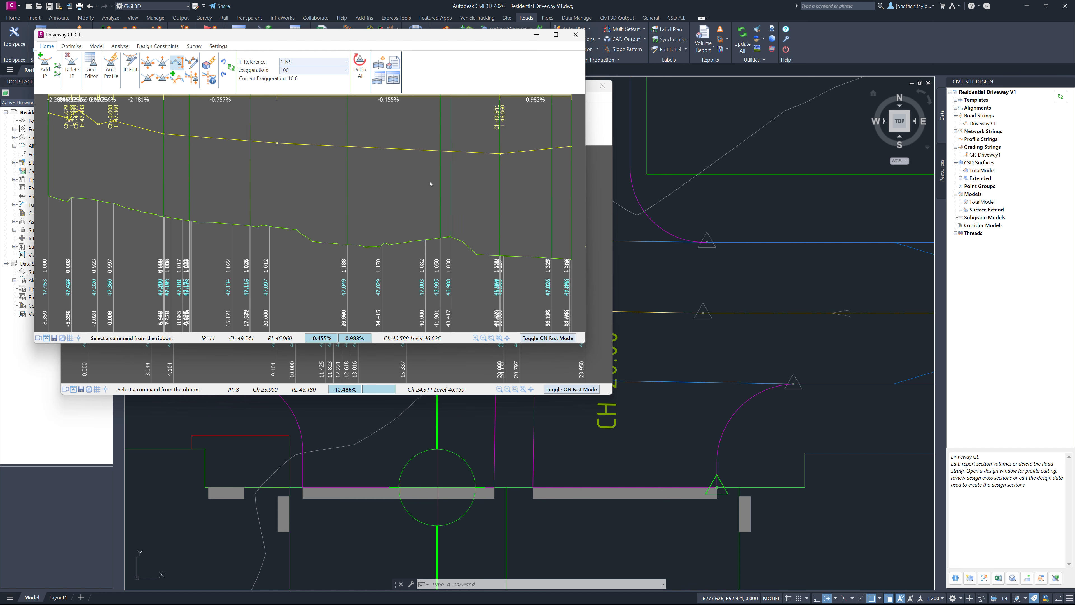
click(576, 34)
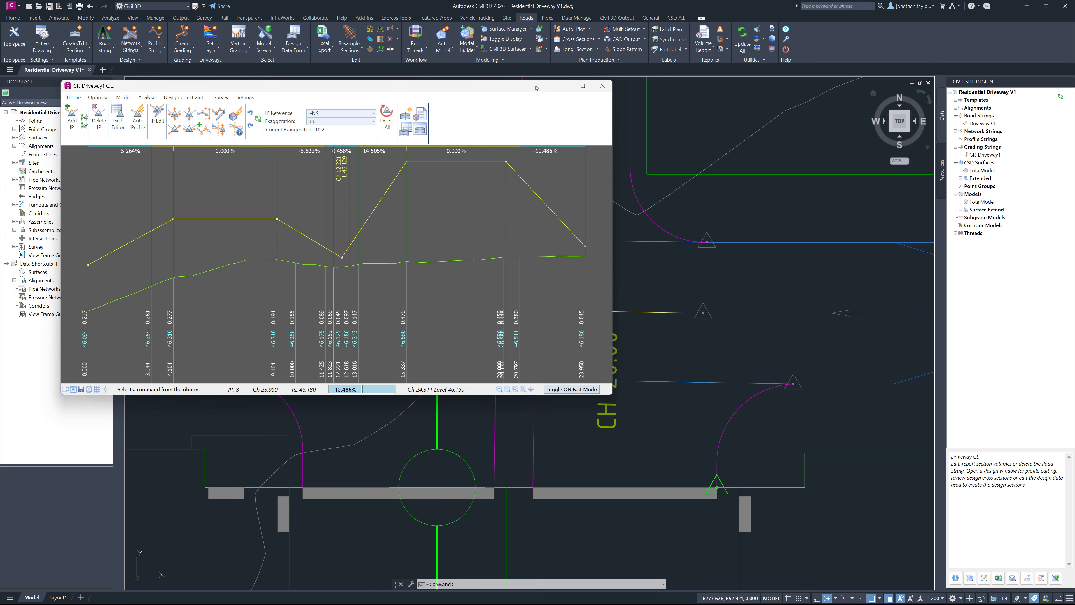
Refresh the GR-Driveway1 profile to update its Auto Profile levels, and review the stored reference surface entries
click(258, 120)
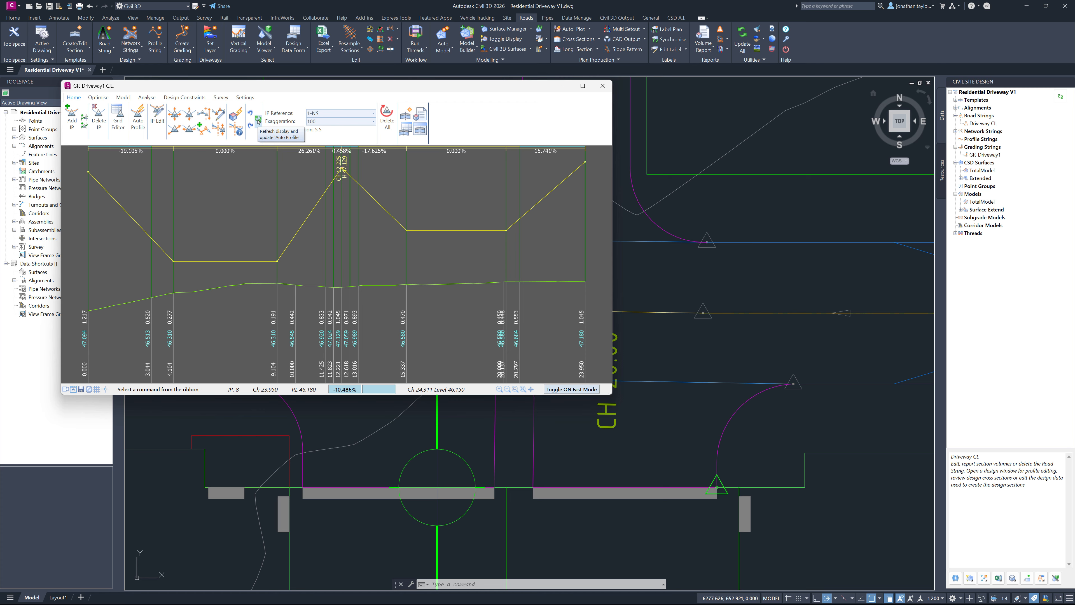
key(ctrl)
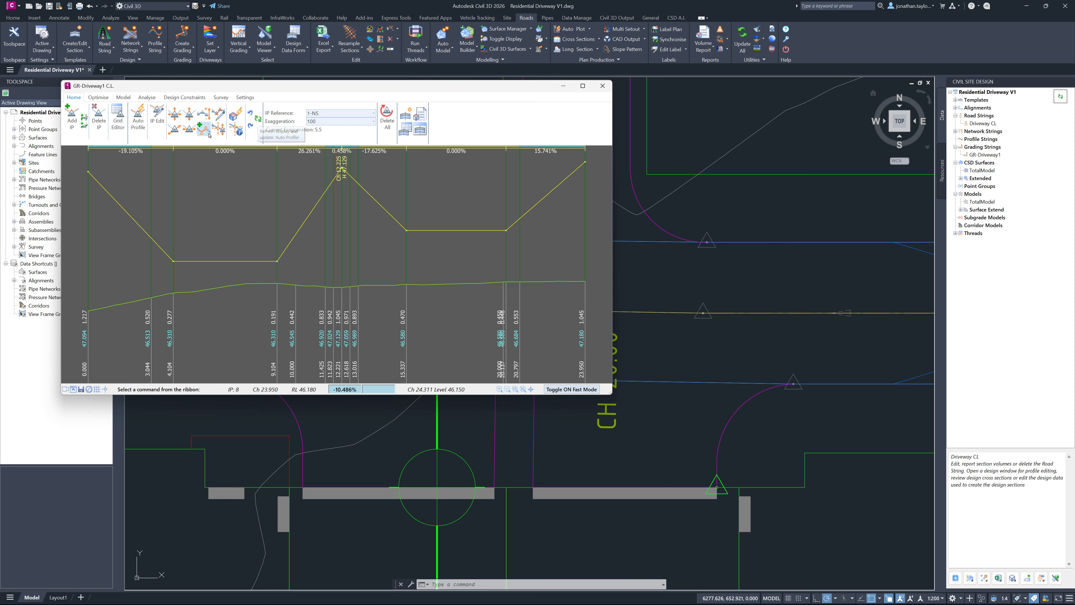
click(138, 118)
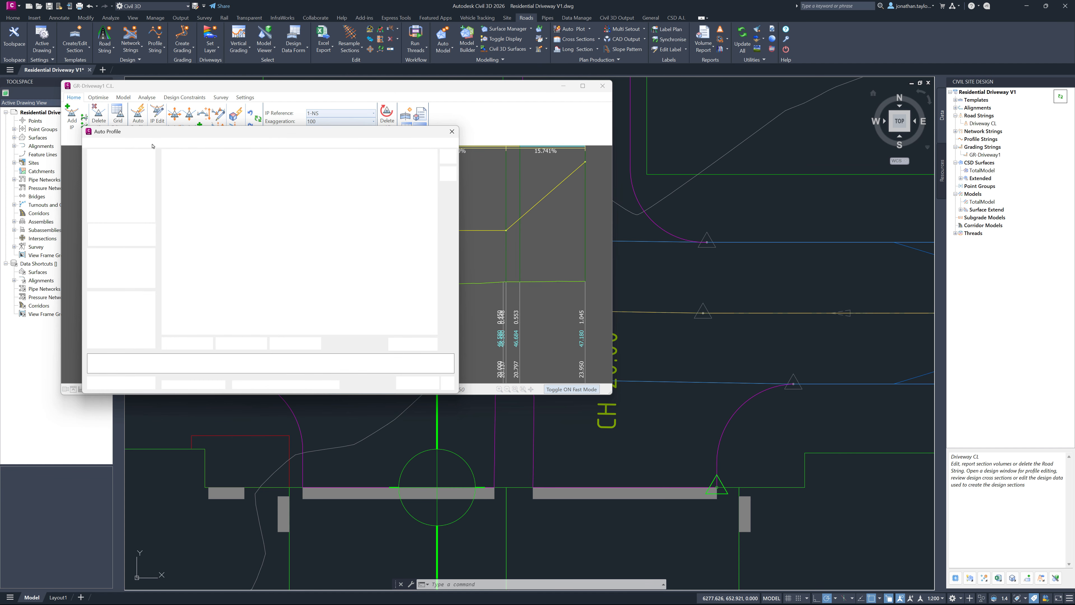
click(139, 386)
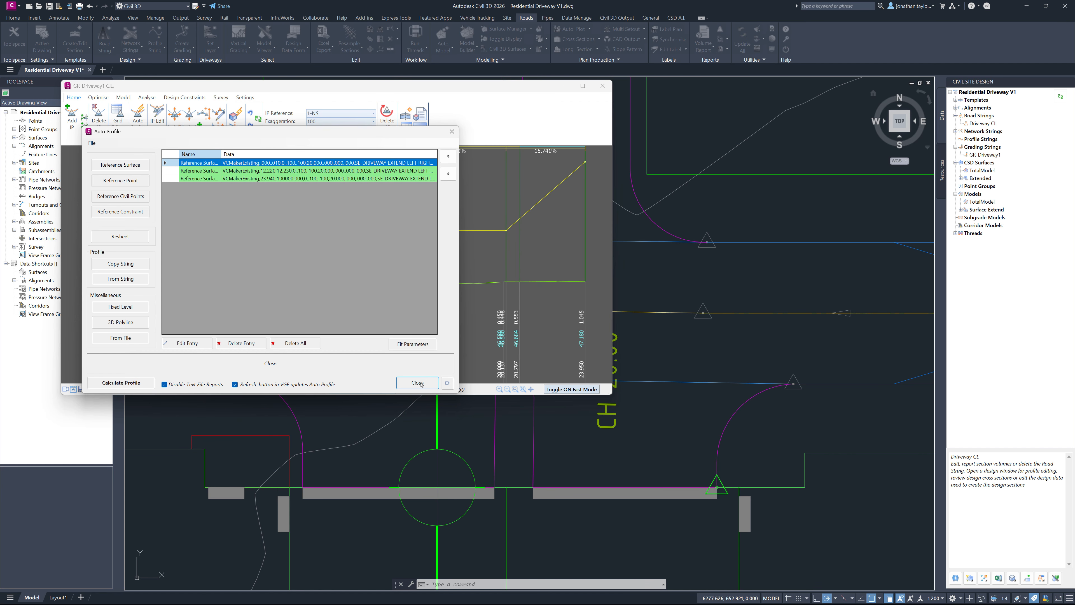
Lower the whole Driveway CL vertical profile back by 1, close its window and refresh the GR-Driveway1 levels
key(ctrl)
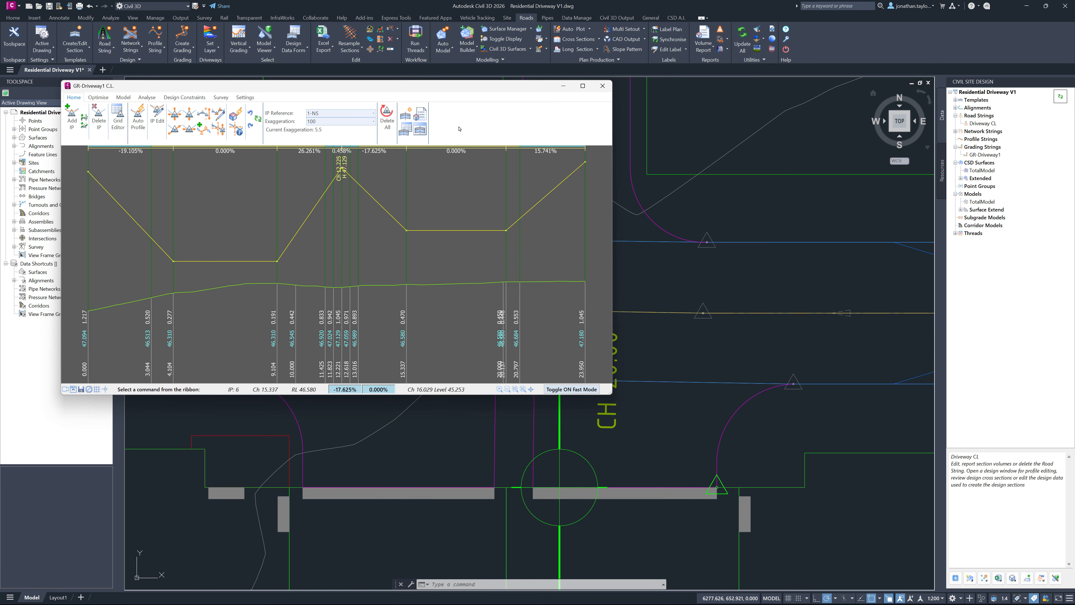
right_click(980, 124)
key(Escape)
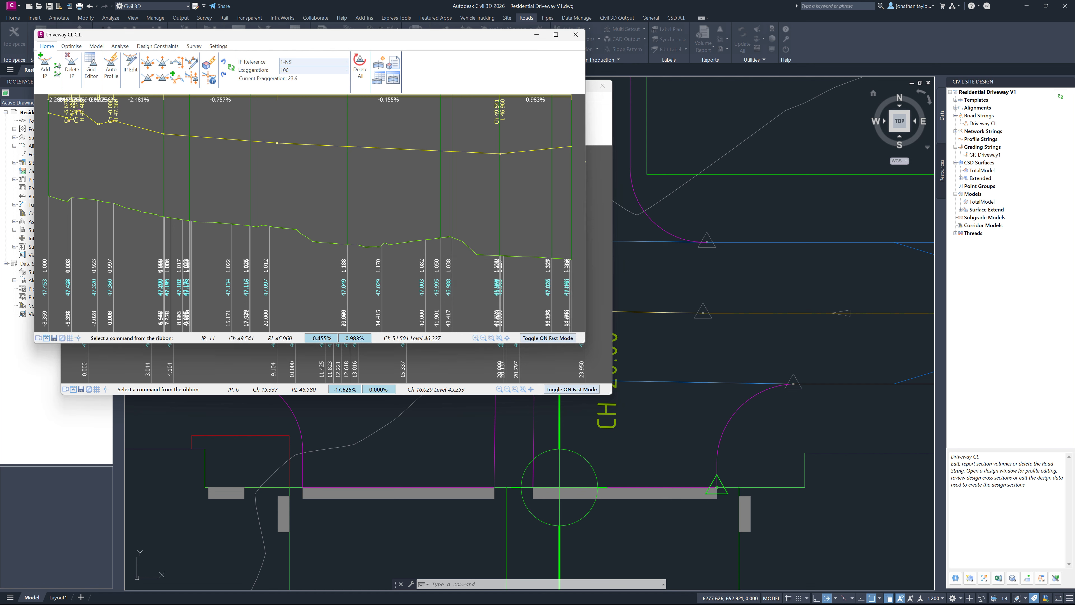
click(575, 35)
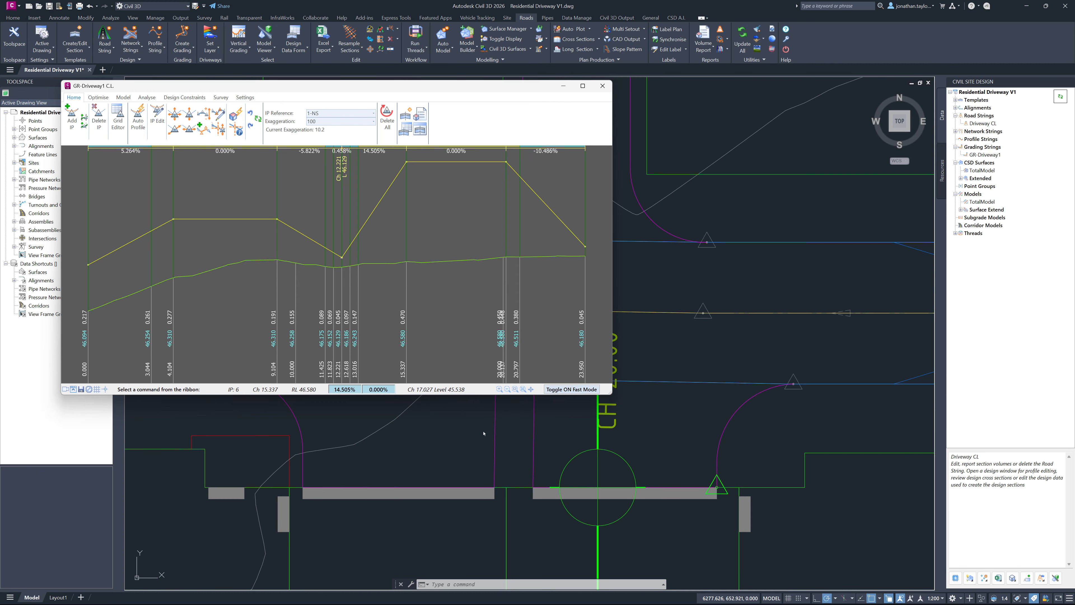
Add a fixed level Auto Profile entry of 46.31 from chainage 4.1 to 9.11 on GR-Driveway1
scroll(484, 432, down, 2)
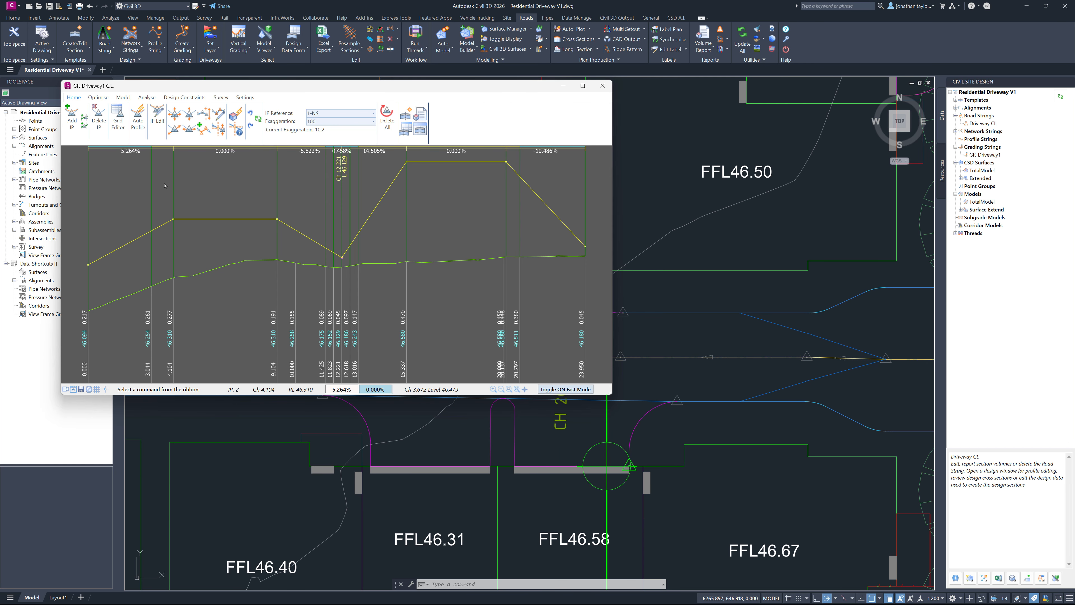
click(139, 122)
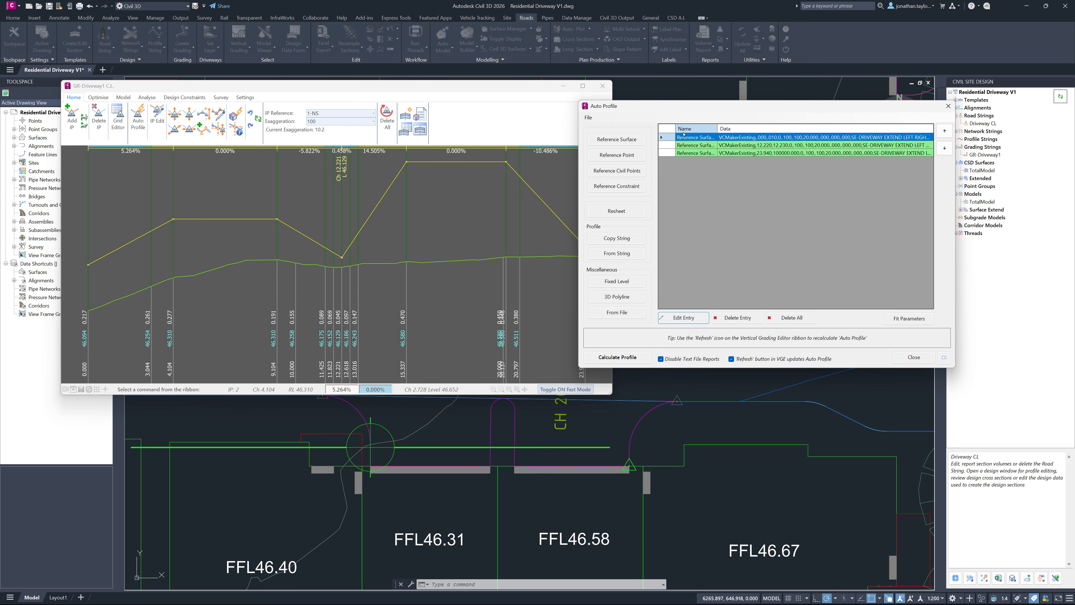
click(618, 282)
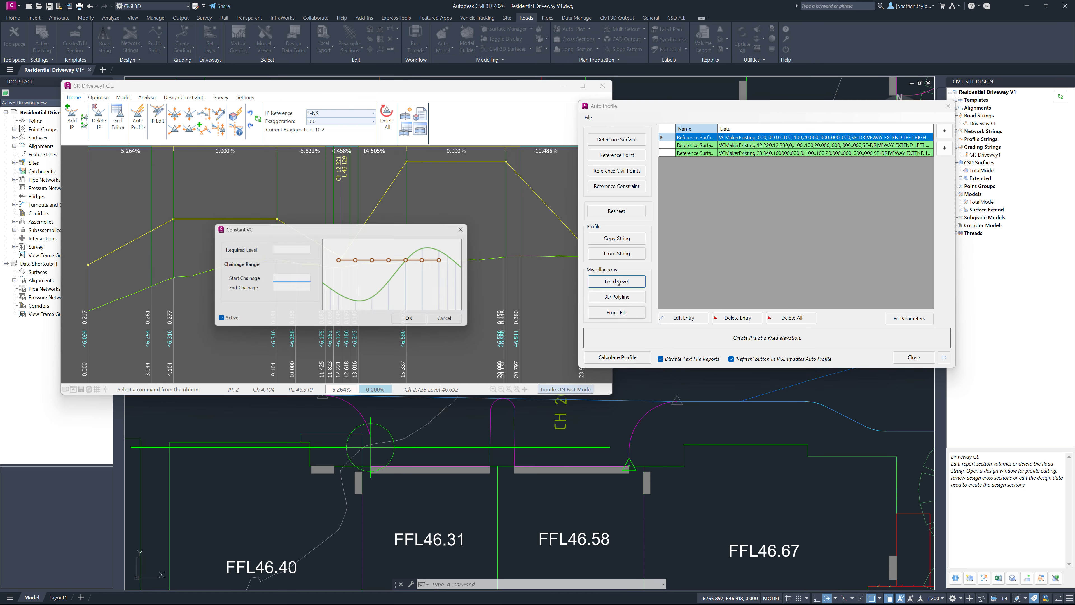
drag(291, 233, 405, 274)
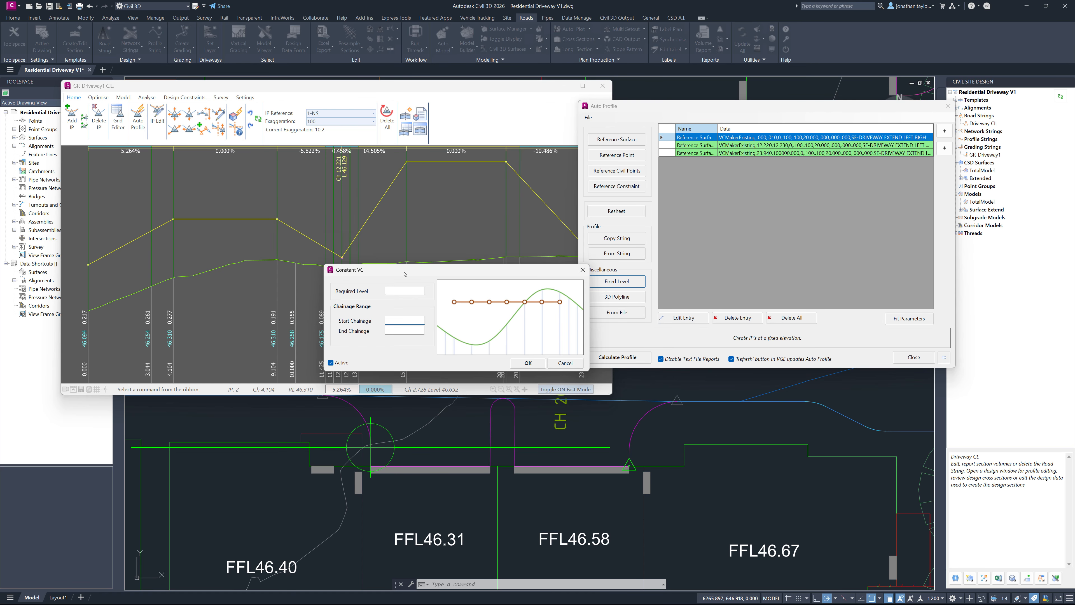
click(401, 291)
text(46.31)
click(396, 320)
text(4.1)
key(Tab)
text(9.)
click(529, 363)
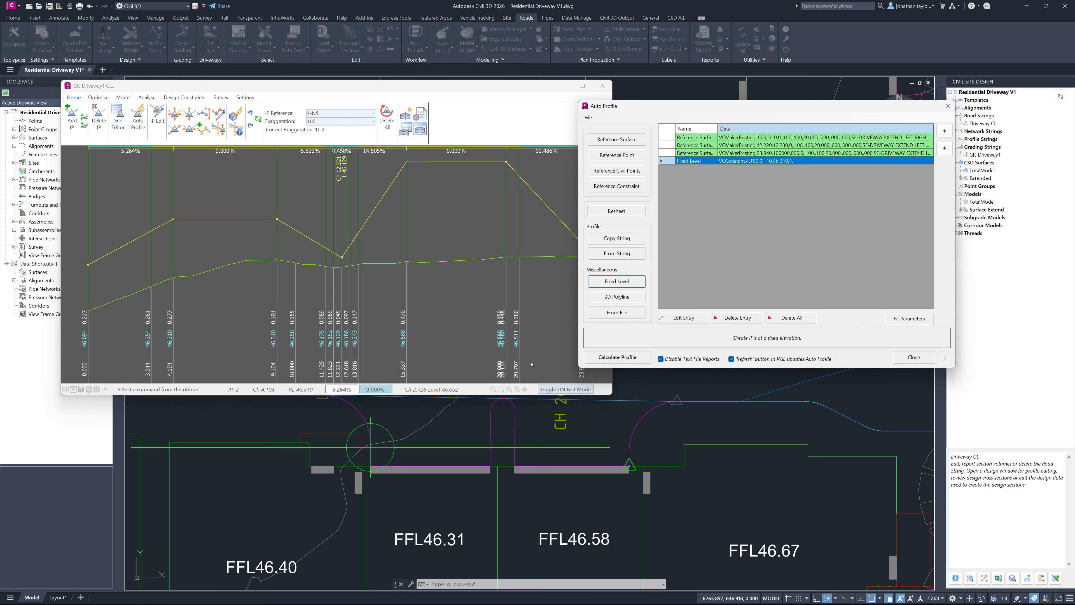
Add a fixed level entry of 46.58 from chainage 15.3 to 20.14, calculate the profile and close Auto Profile
click(617, 281)
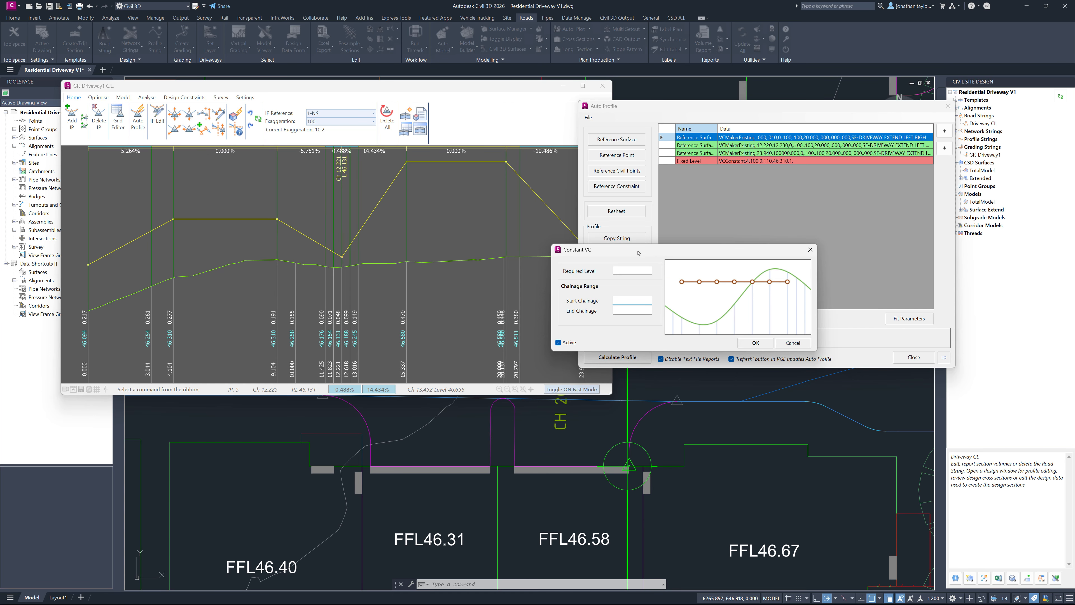
click(685, 246)
text(46)
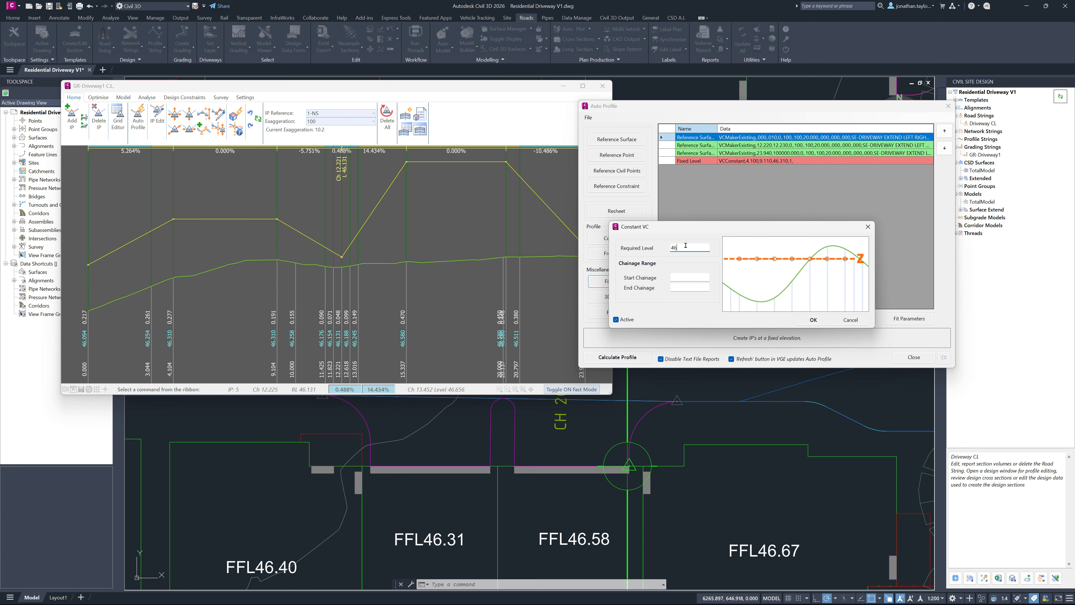
text(.58)
click(683, 278)
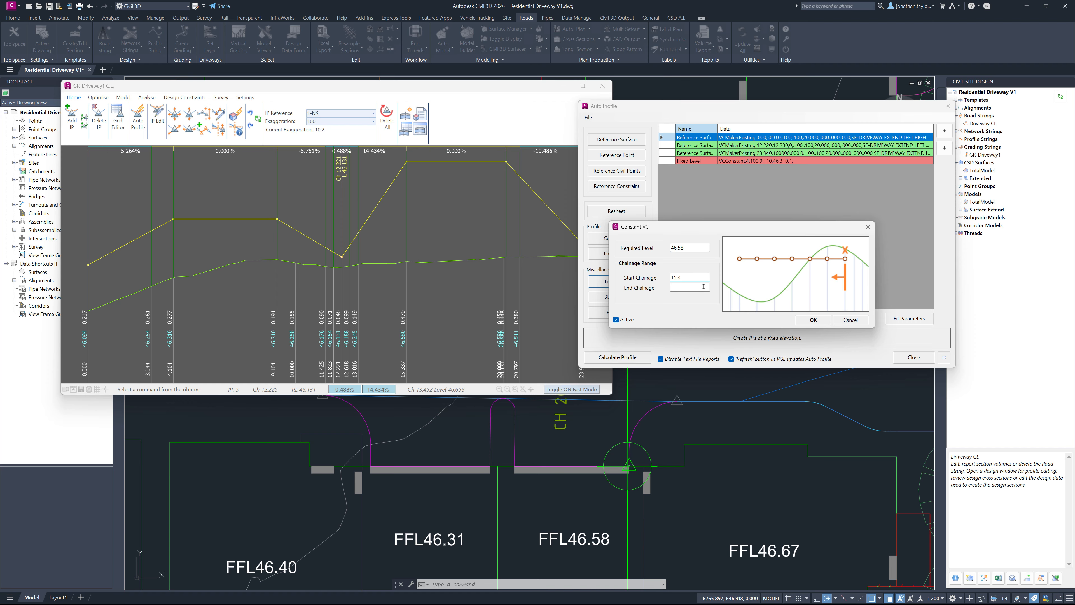
key(Tab)
click(825, 319)
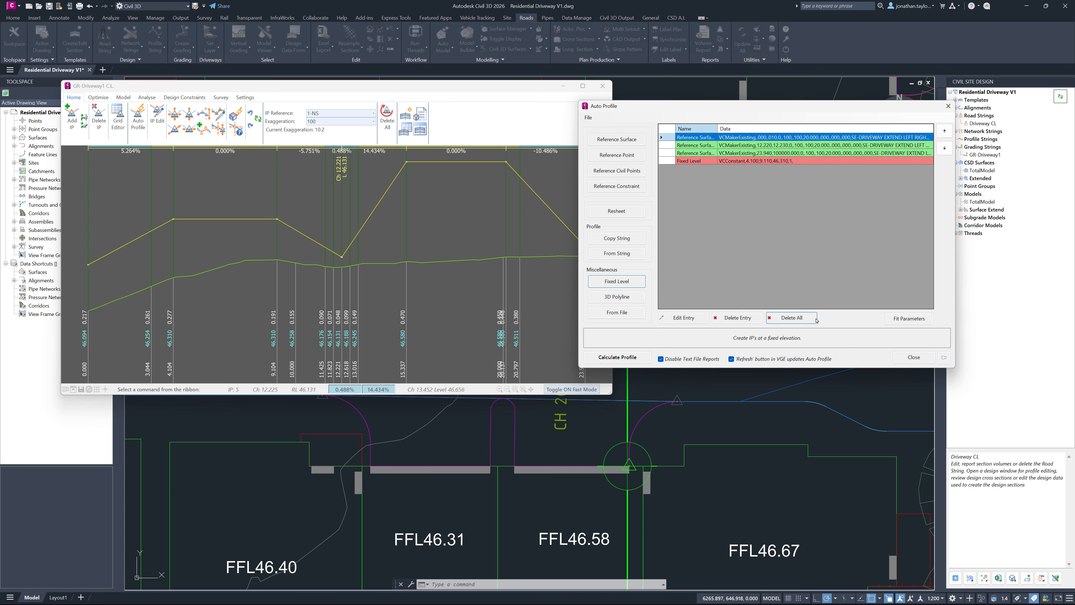
click(620, 356)
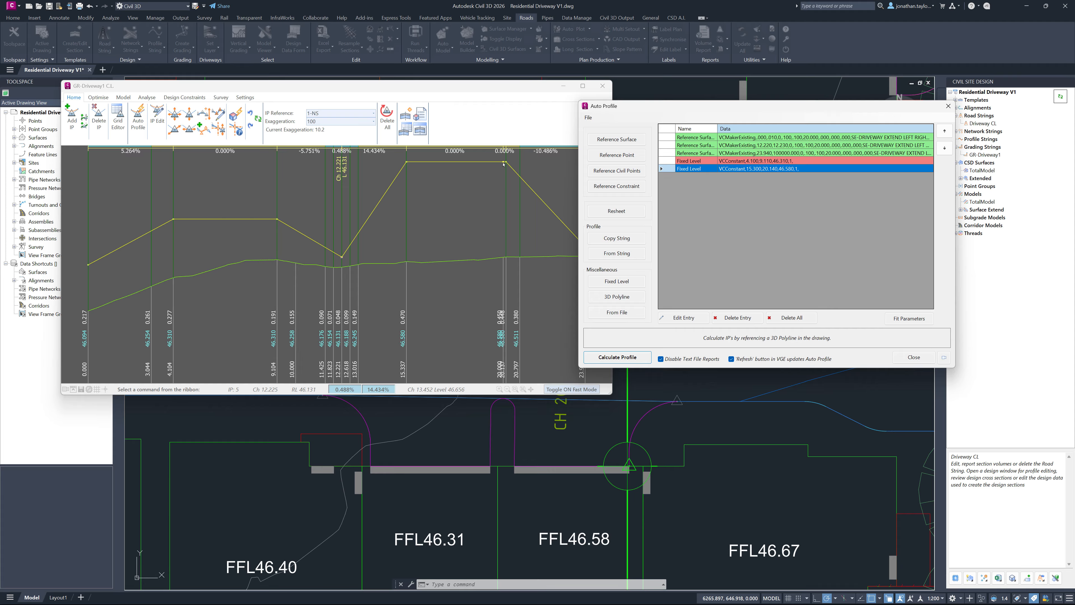
click(914, 358)
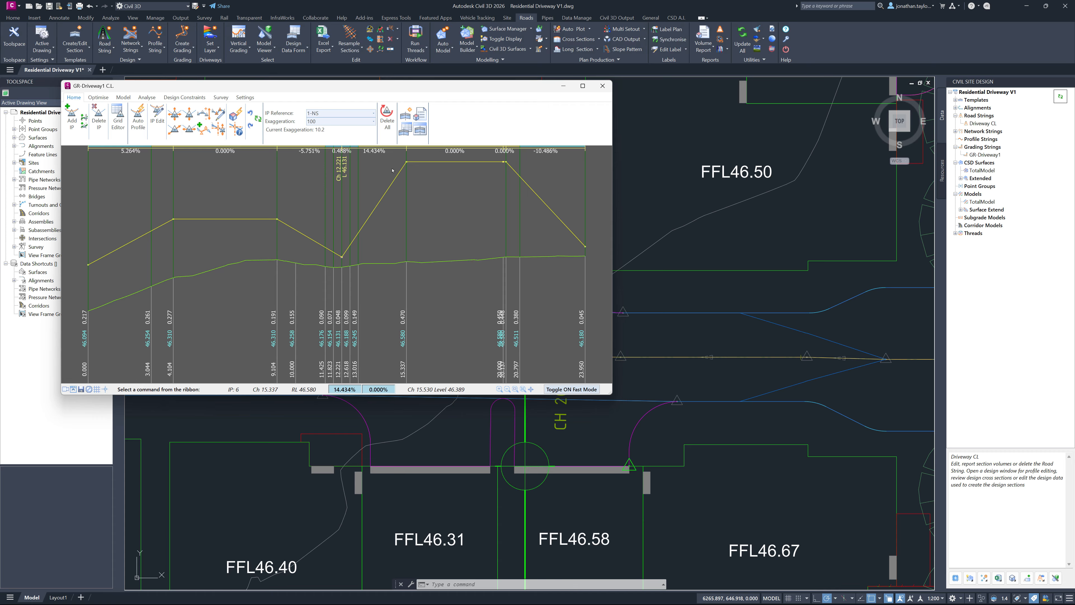
Delete all IPs from the GR-Driveway1 profile and rebuild them by refreshing the stored Auto Profile entries
click(389, 130)
click(347, 257)
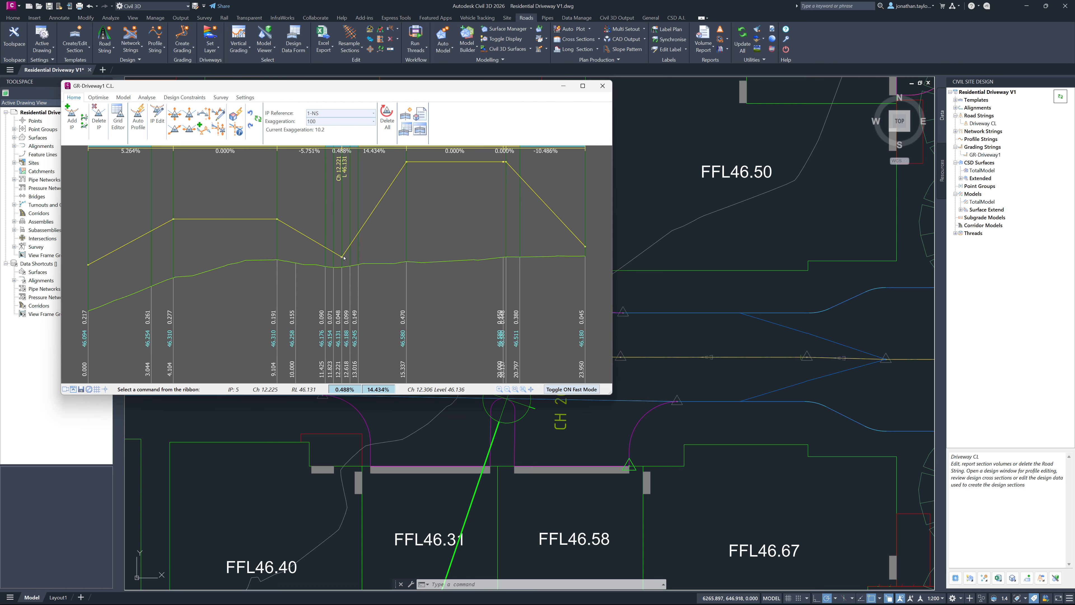
key(ctrl)
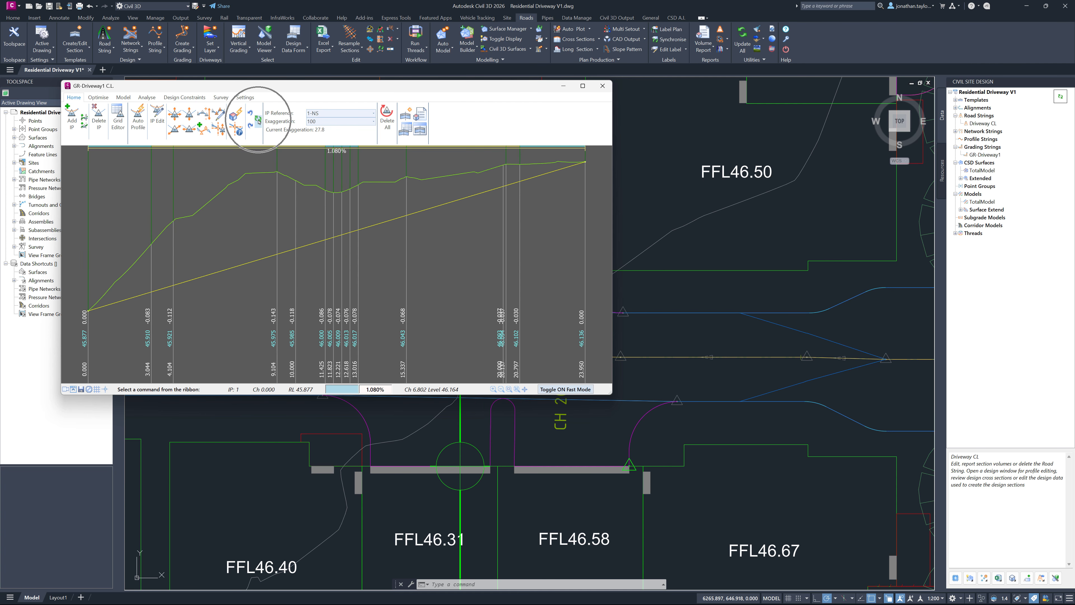
click(259, 122)
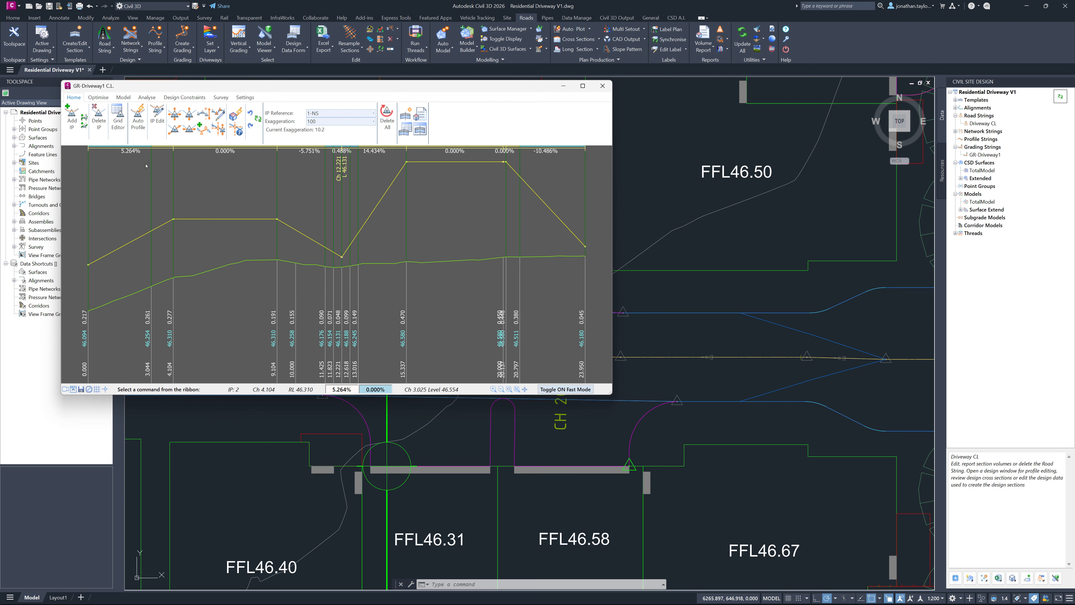
Review the stored fixed level entries in Auto Profile, and close it together with the GR-Driveway1 vertical grading window
click(138, 120)
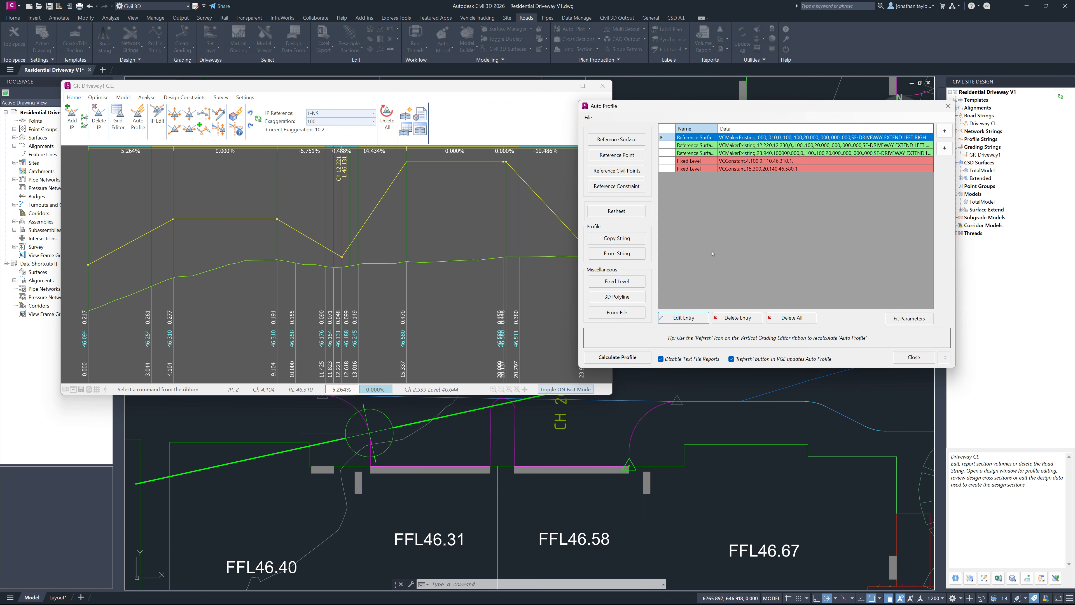
click(761, 162)
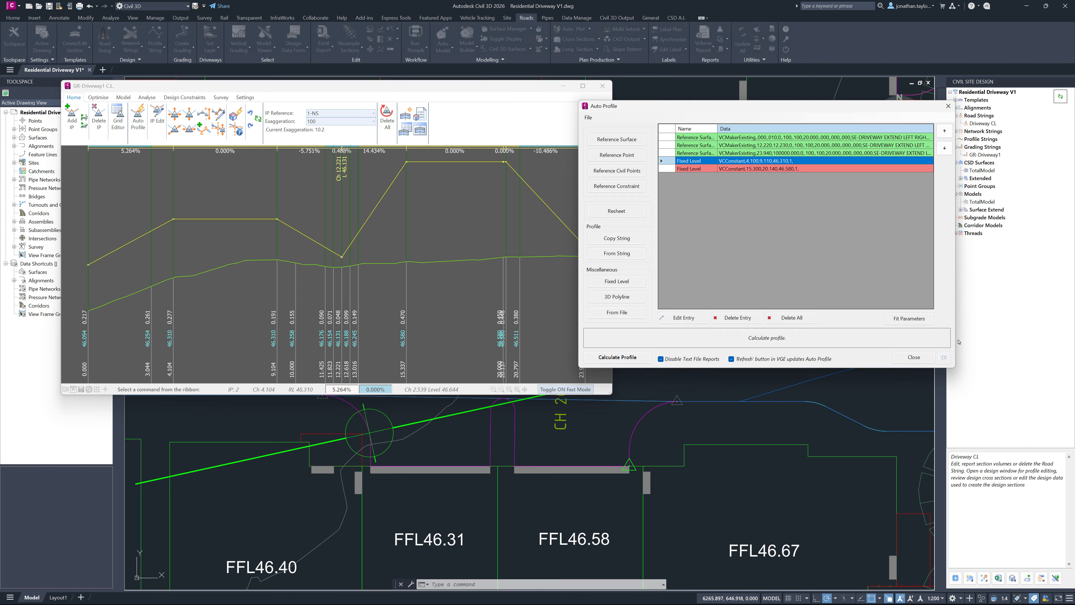
click(912, 357)
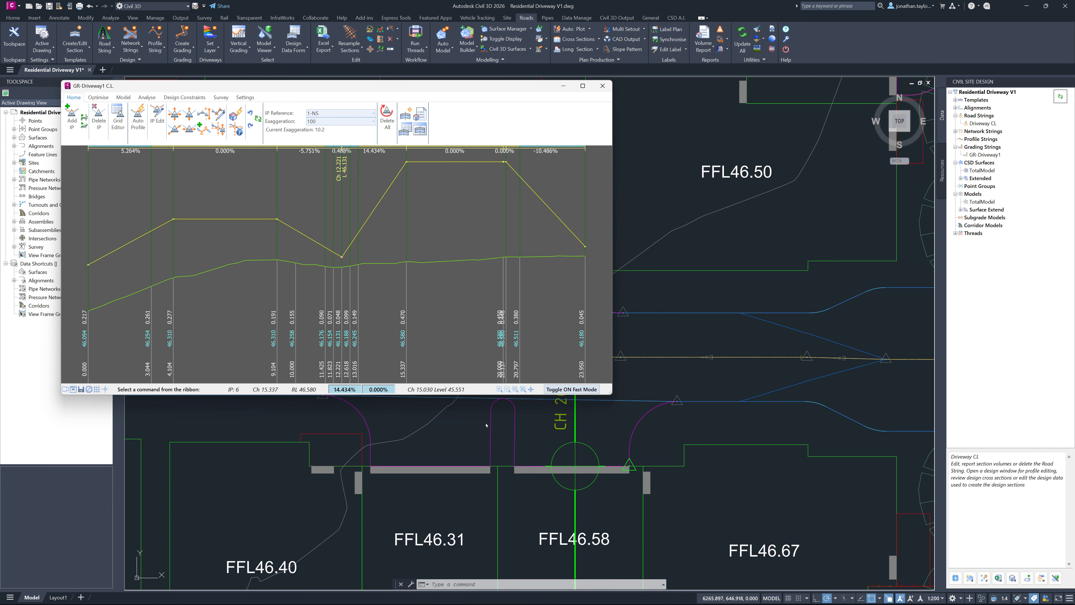
click(603, 86)
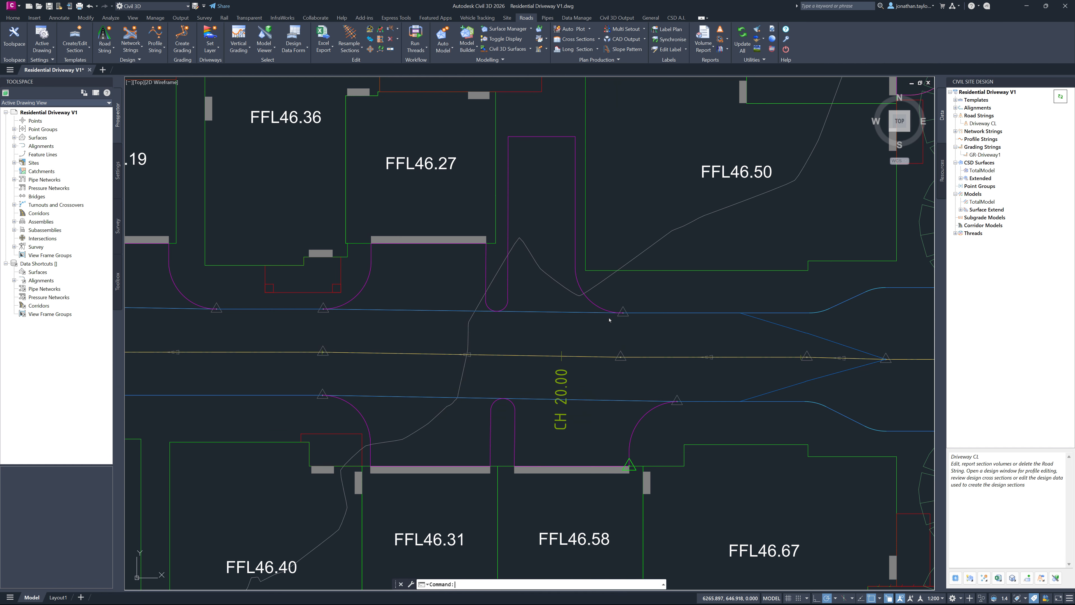